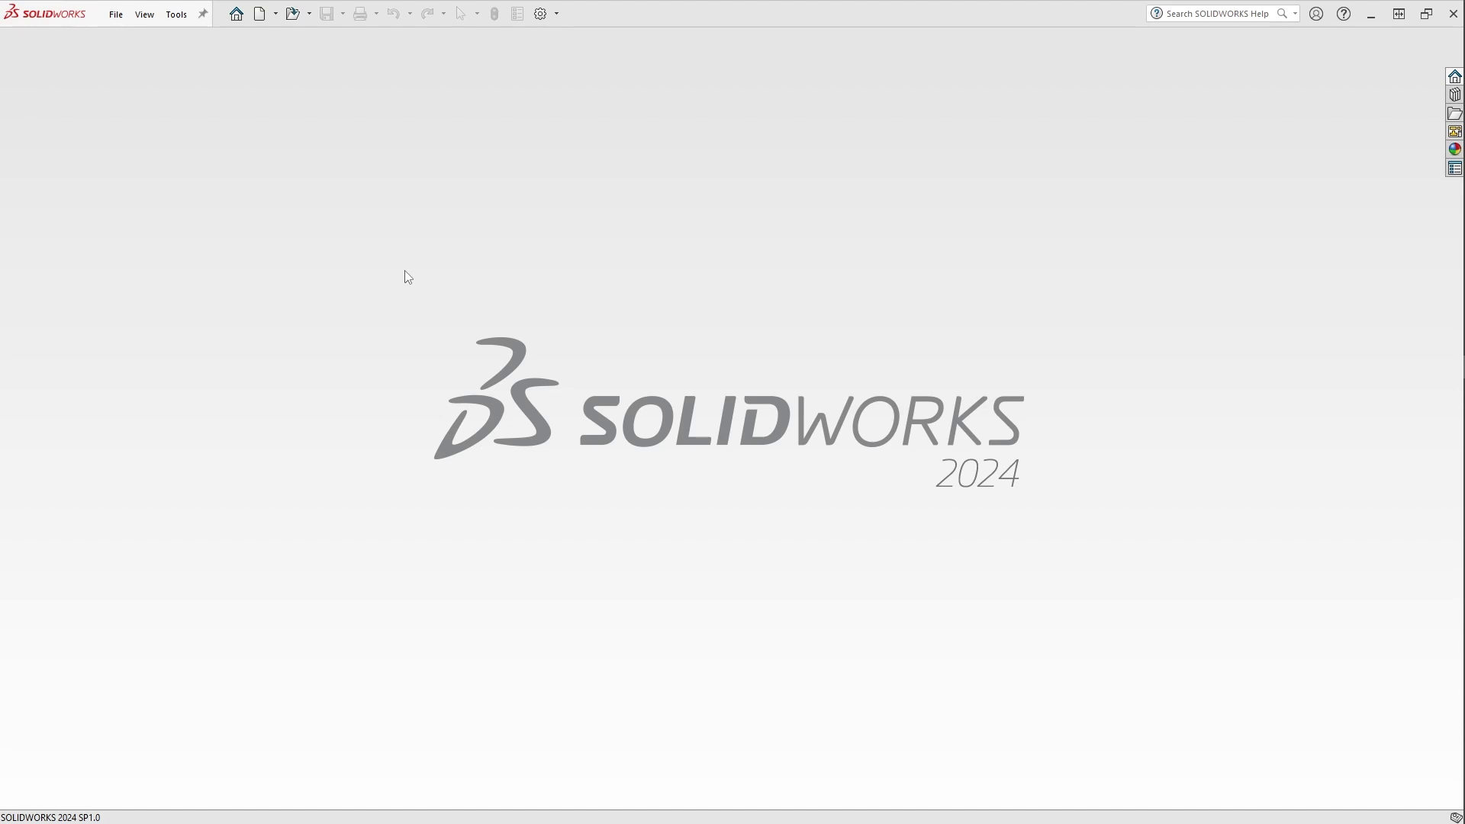
# - Start a new part from the TIK Designs part template
pyautogui.click(115, 16)
pyautogui.click(141, 48)
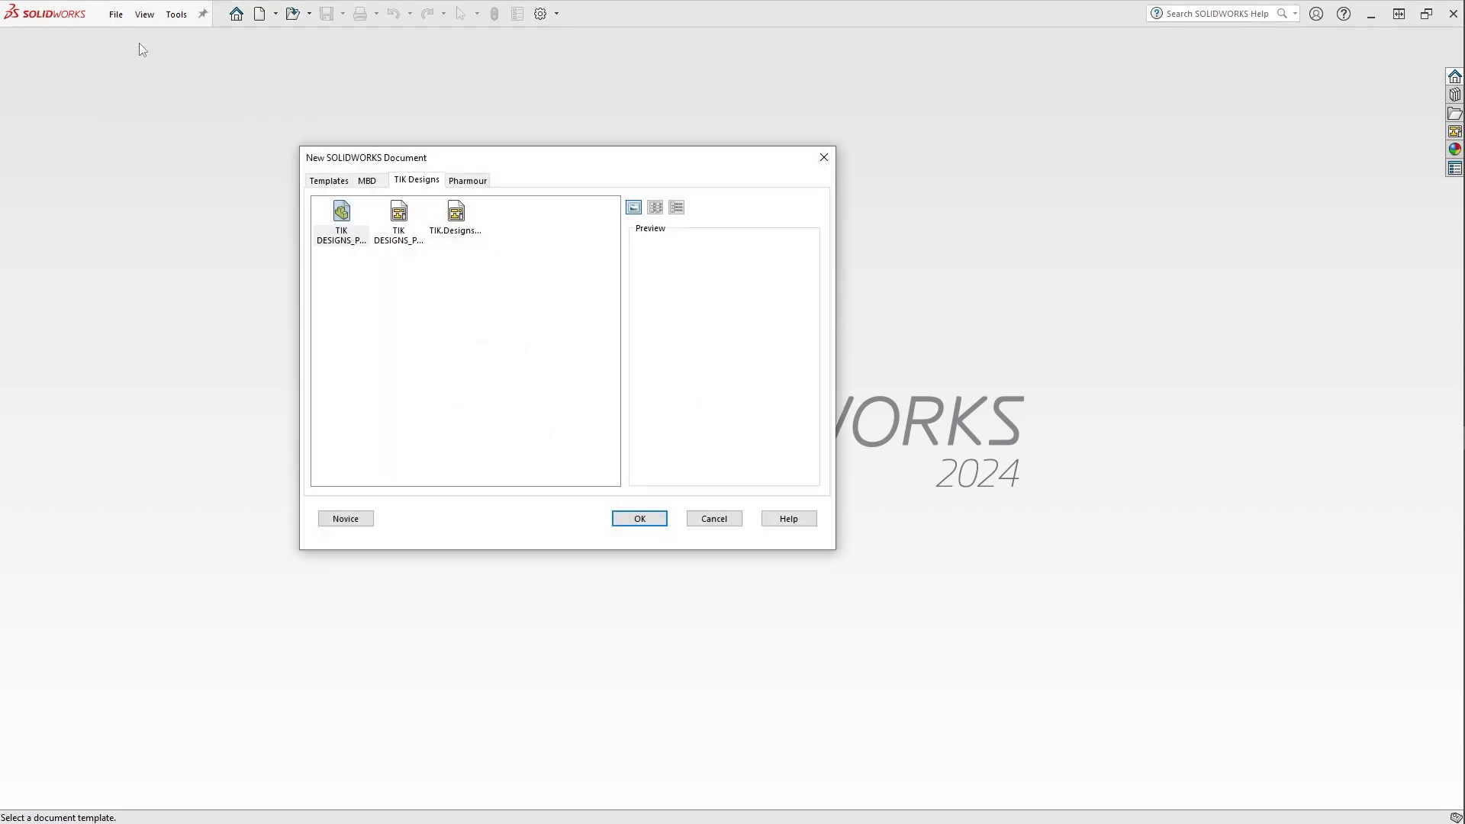
pyautogui.doubleClick(335, 220)
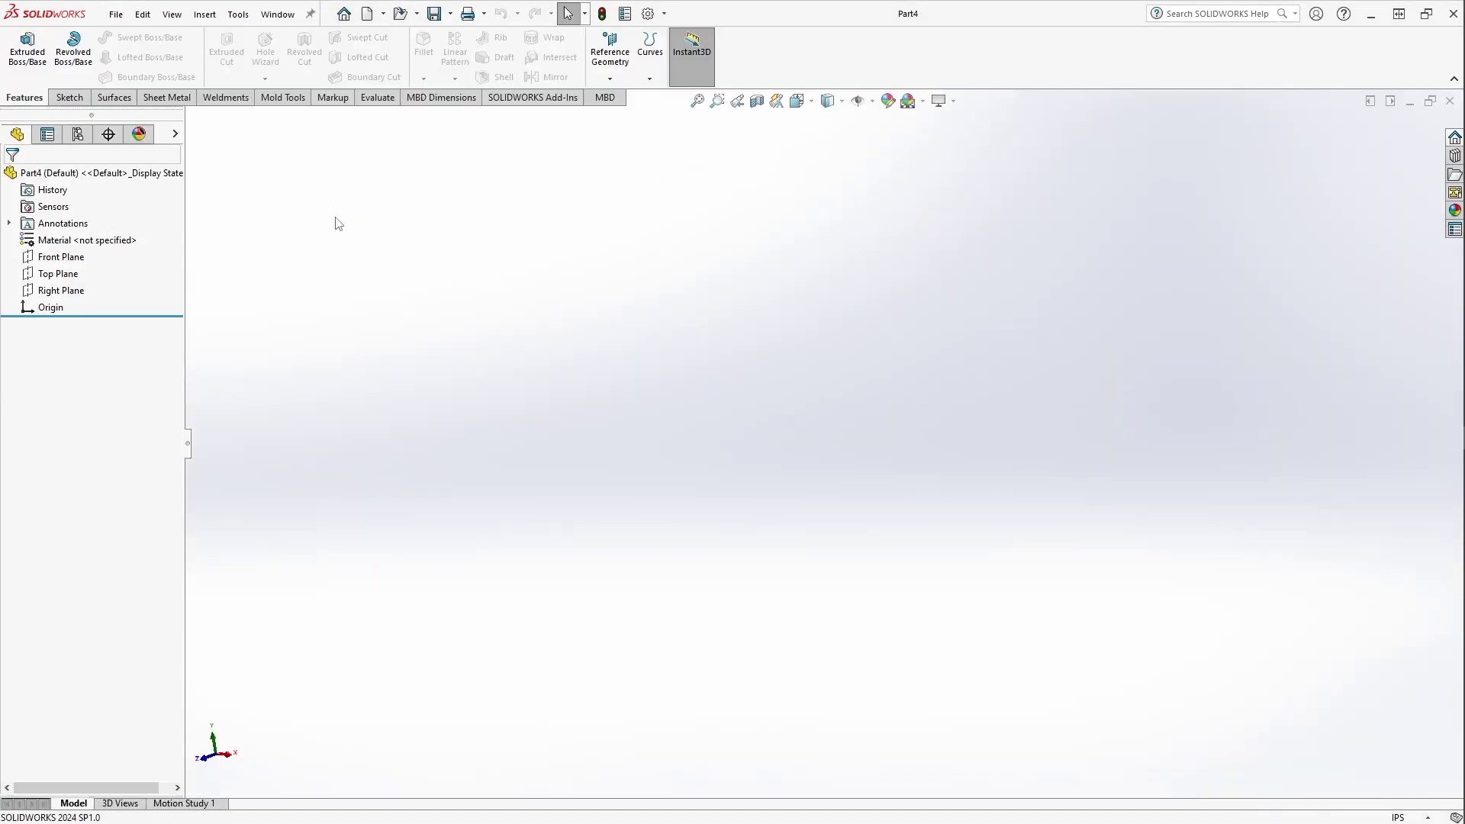
# - Review the part's preset configuration properties such as REV, REL and MATERIAL in its document properties
pyautogui.click(116, 14)
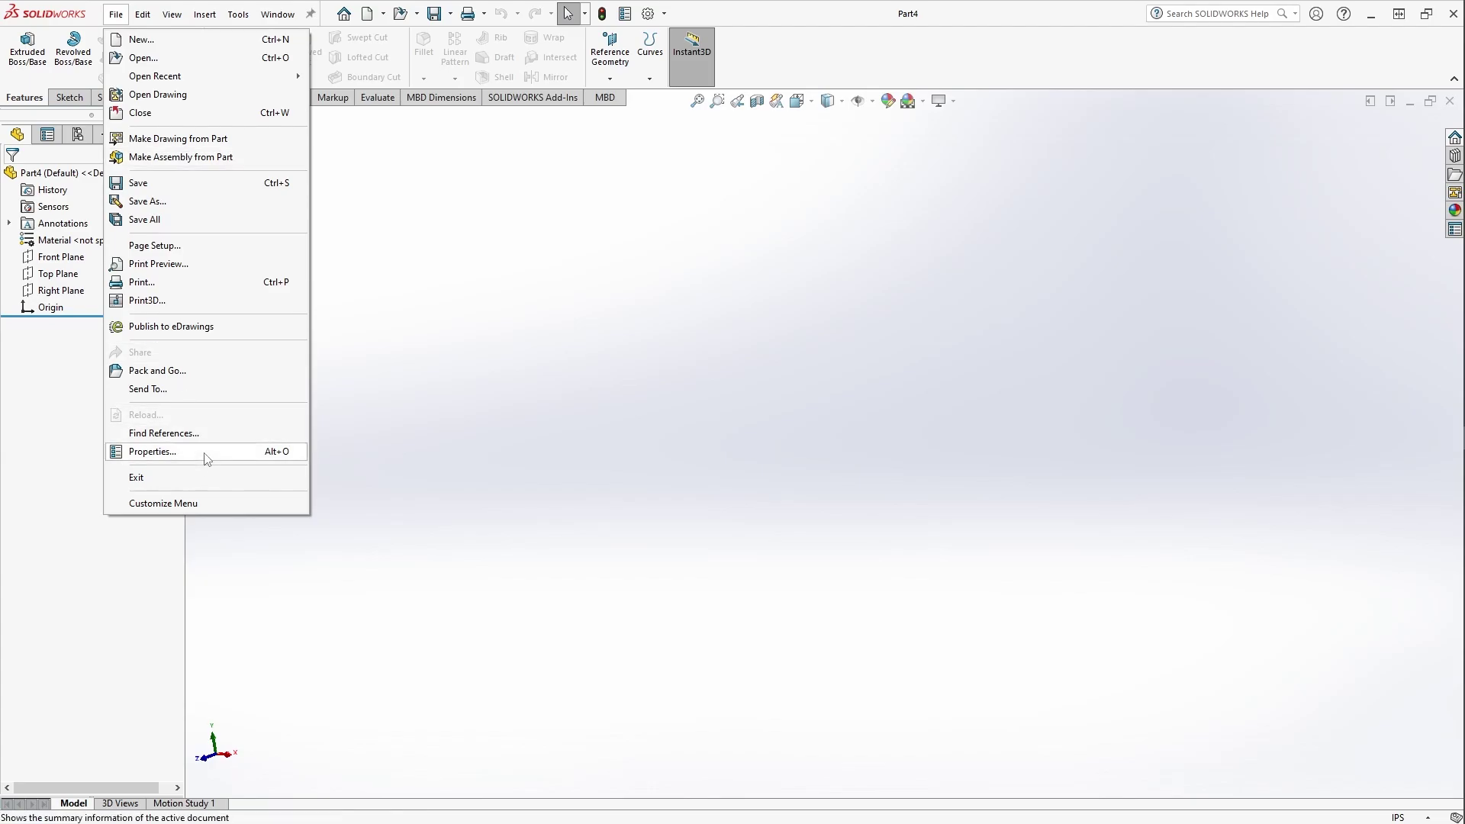
pyautogui.click(206, 456)
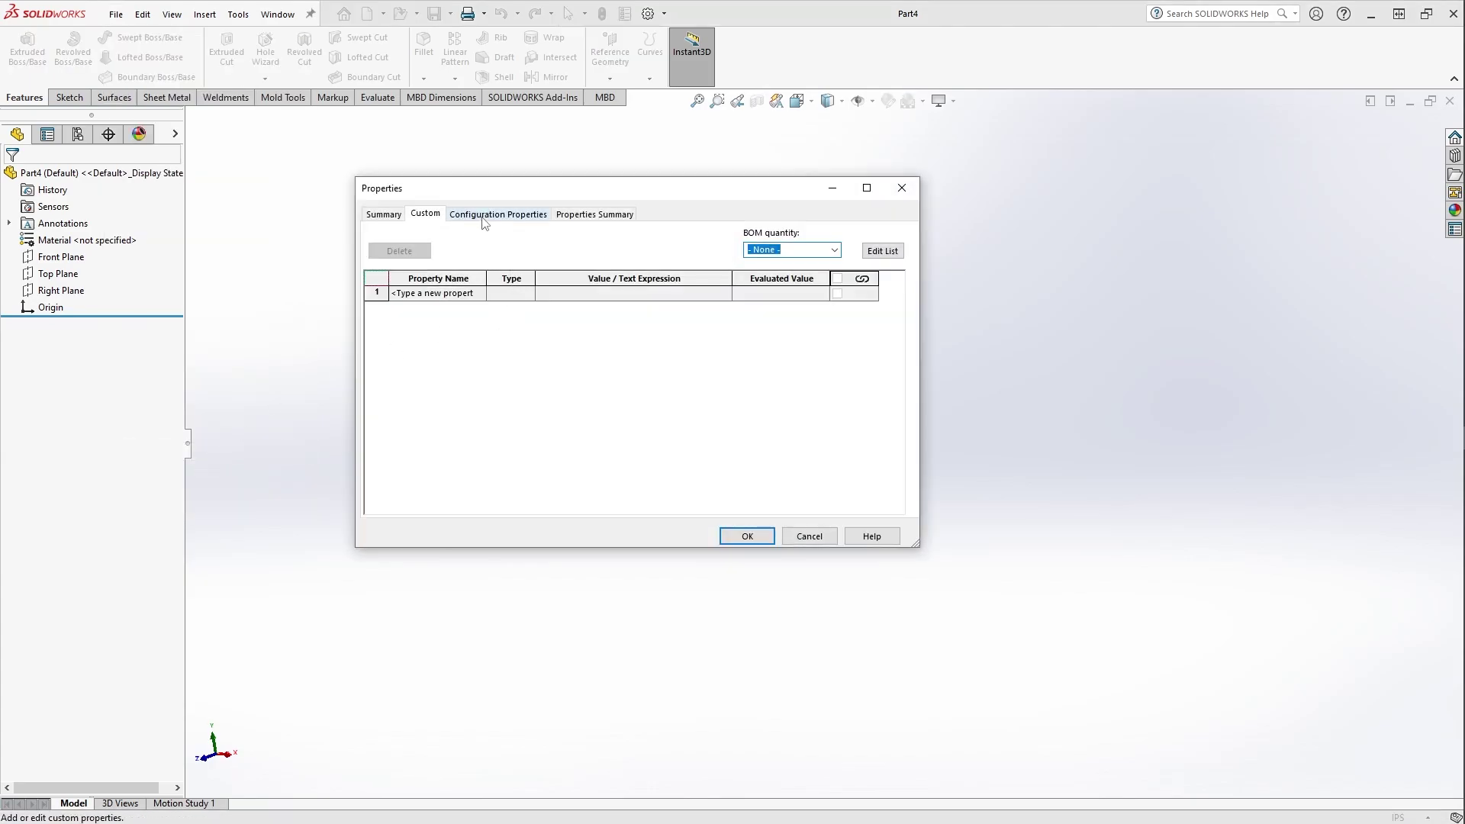
pyautogui.click(489, 219)
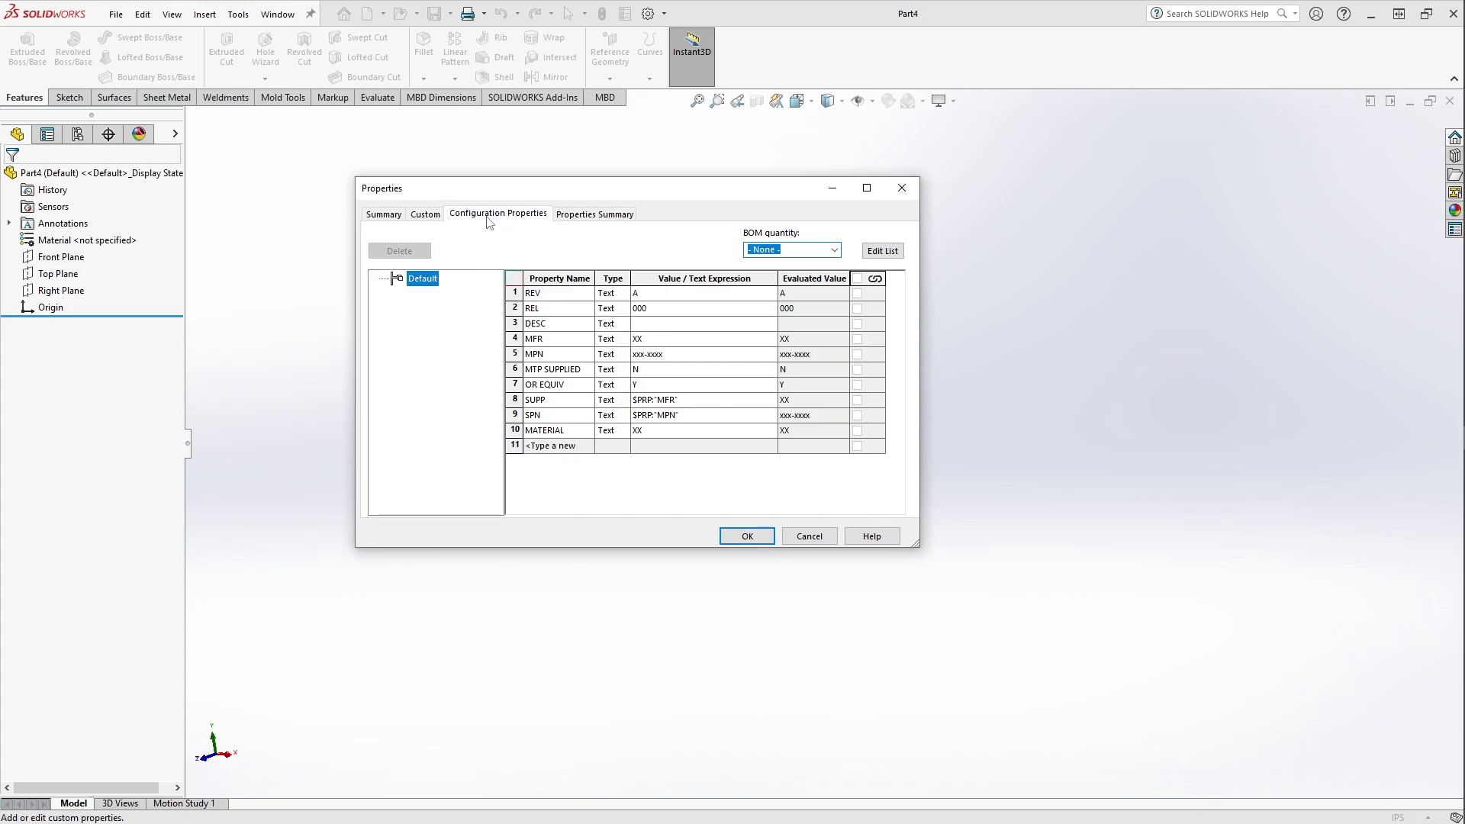
pyautogui.click(429, 217)
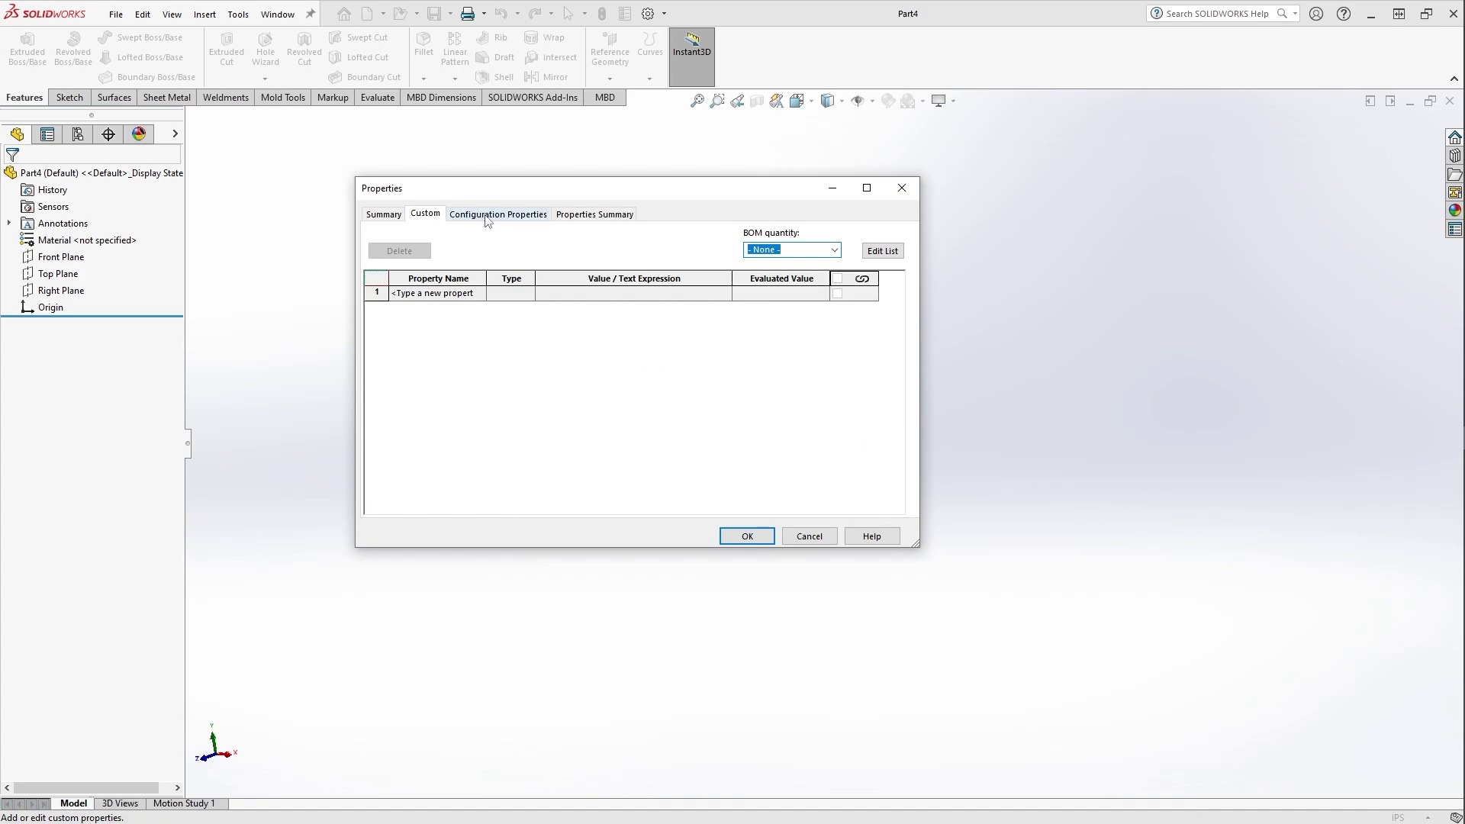
pyautogui.click(486, 219)
pyautogui.click(427, 218)
pyautogui.click(492, 217)
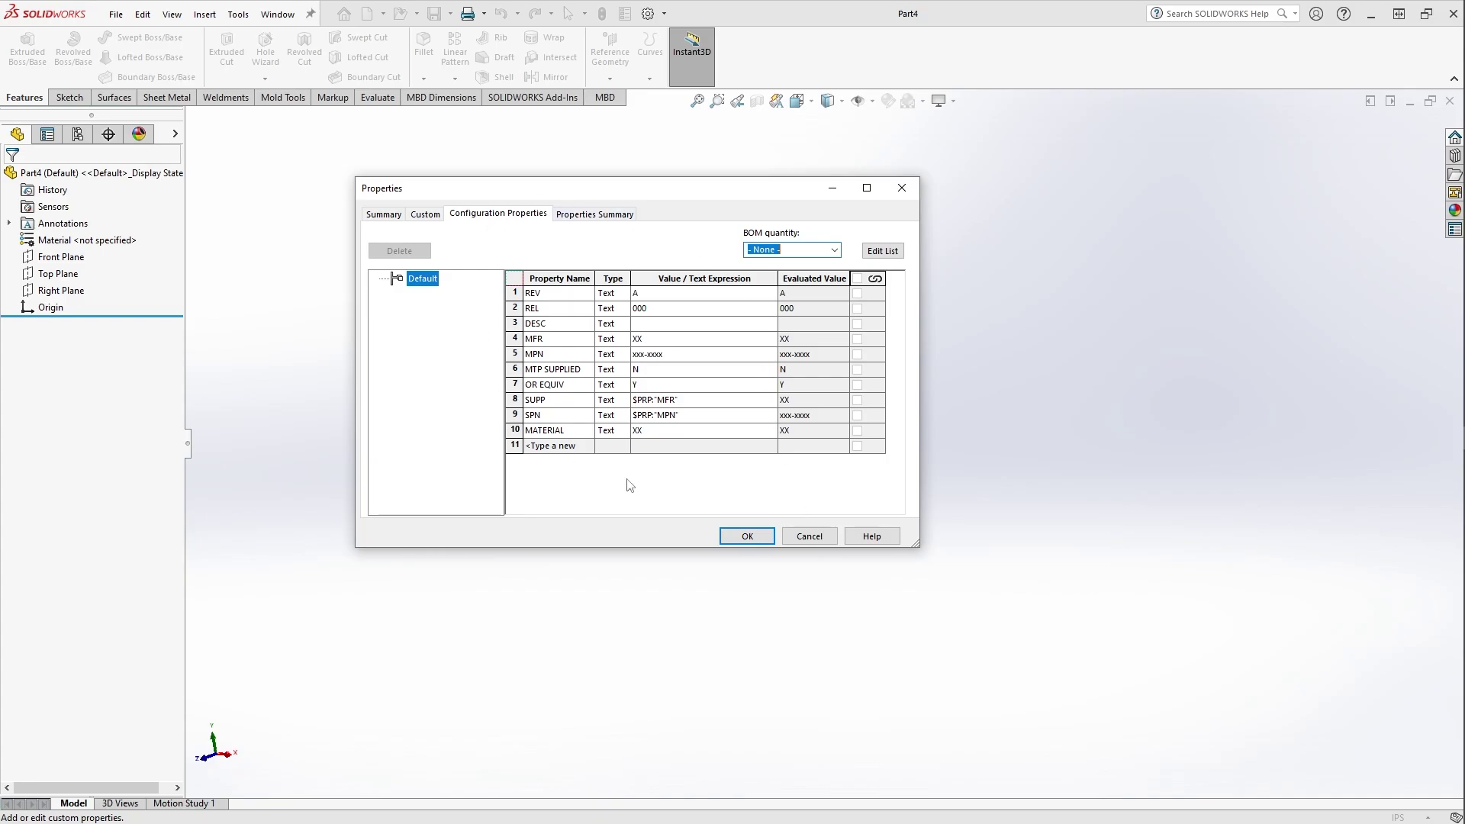
pyautogui.click(747, 536)
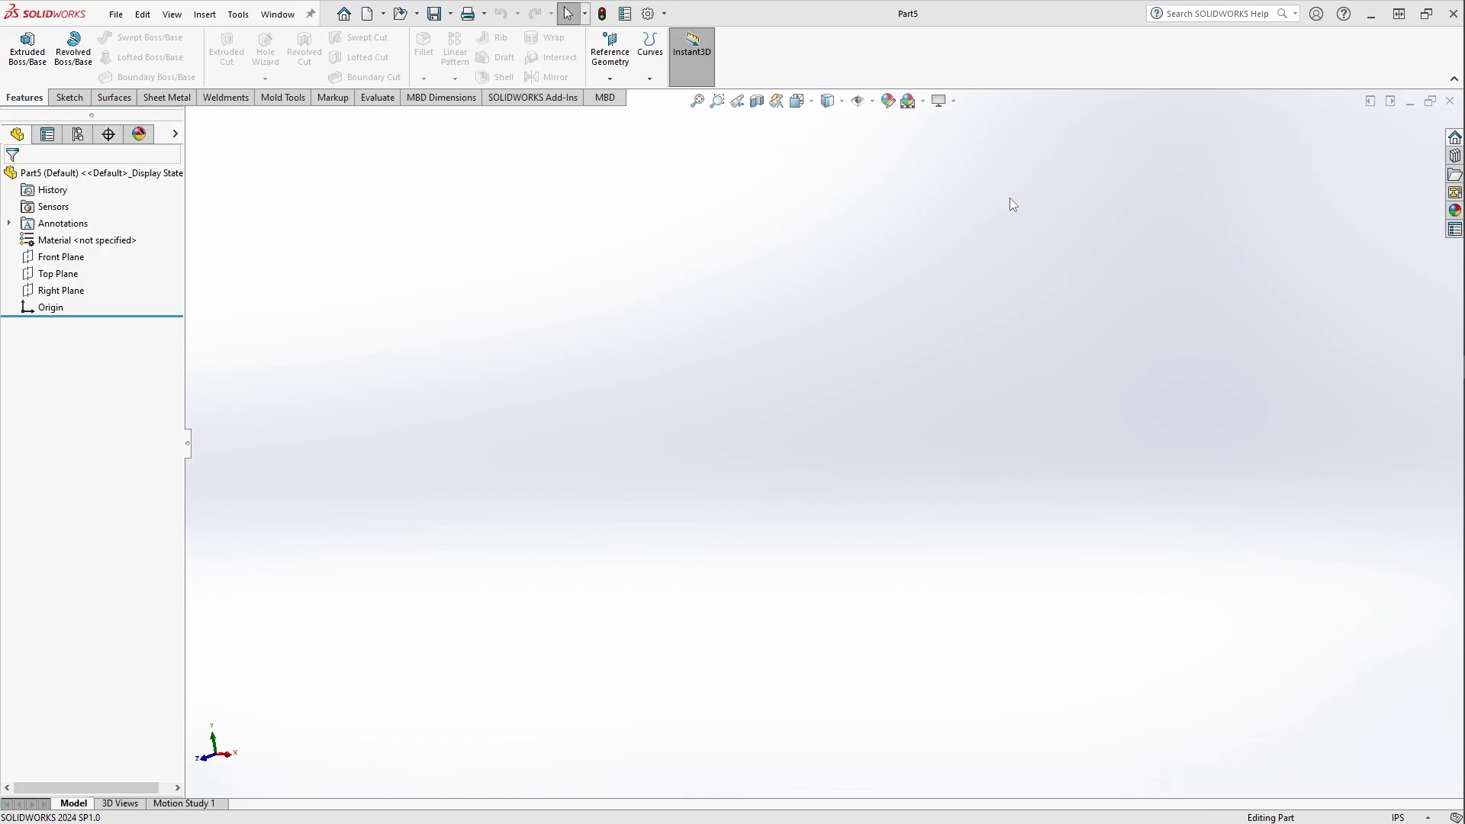
# - Close the TIK Designs part and create Part6 from the standard Part template
pyautogui.click(1450, 101)
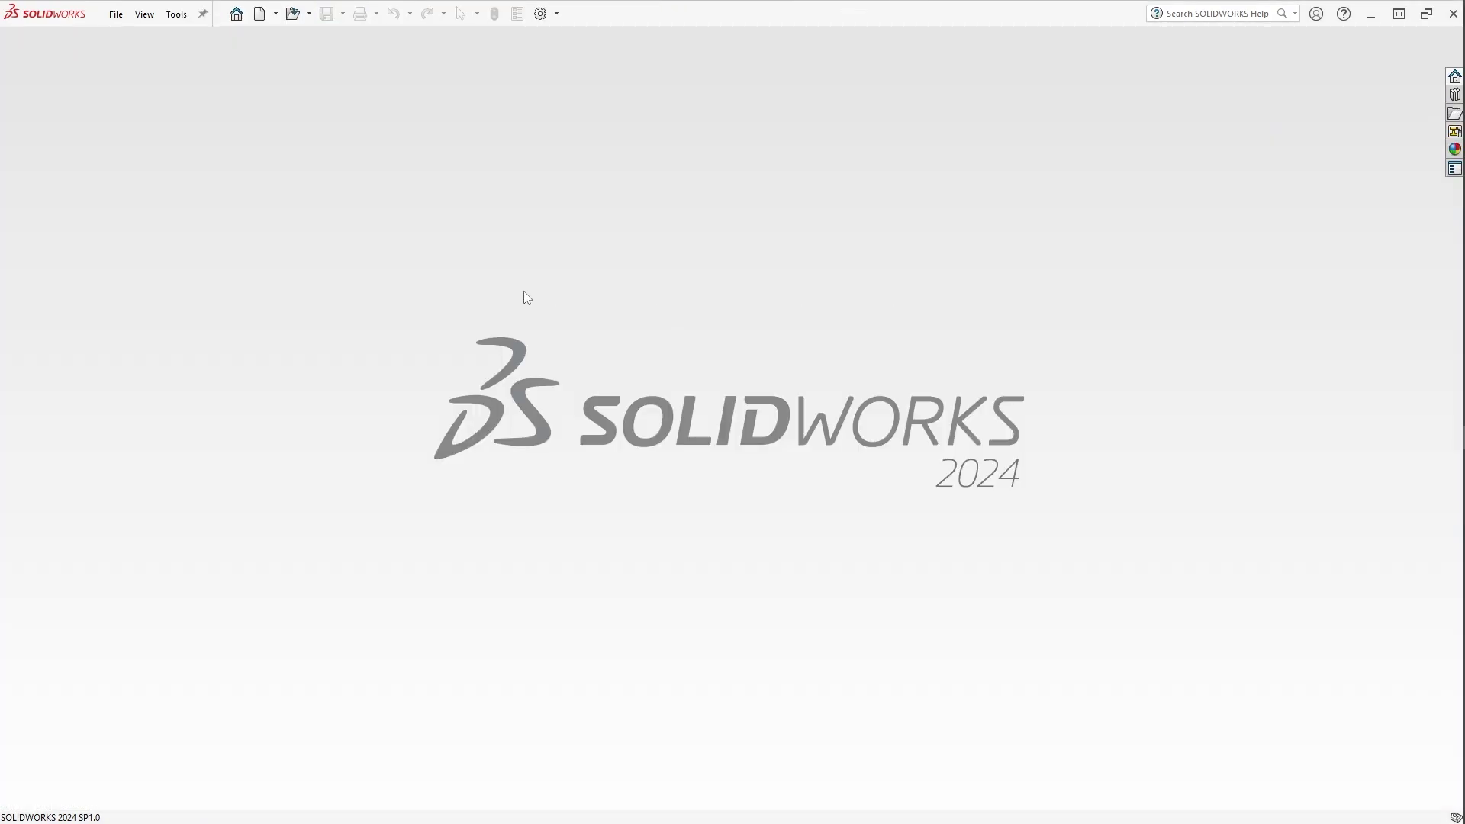
pyautogui.click(116, 21)
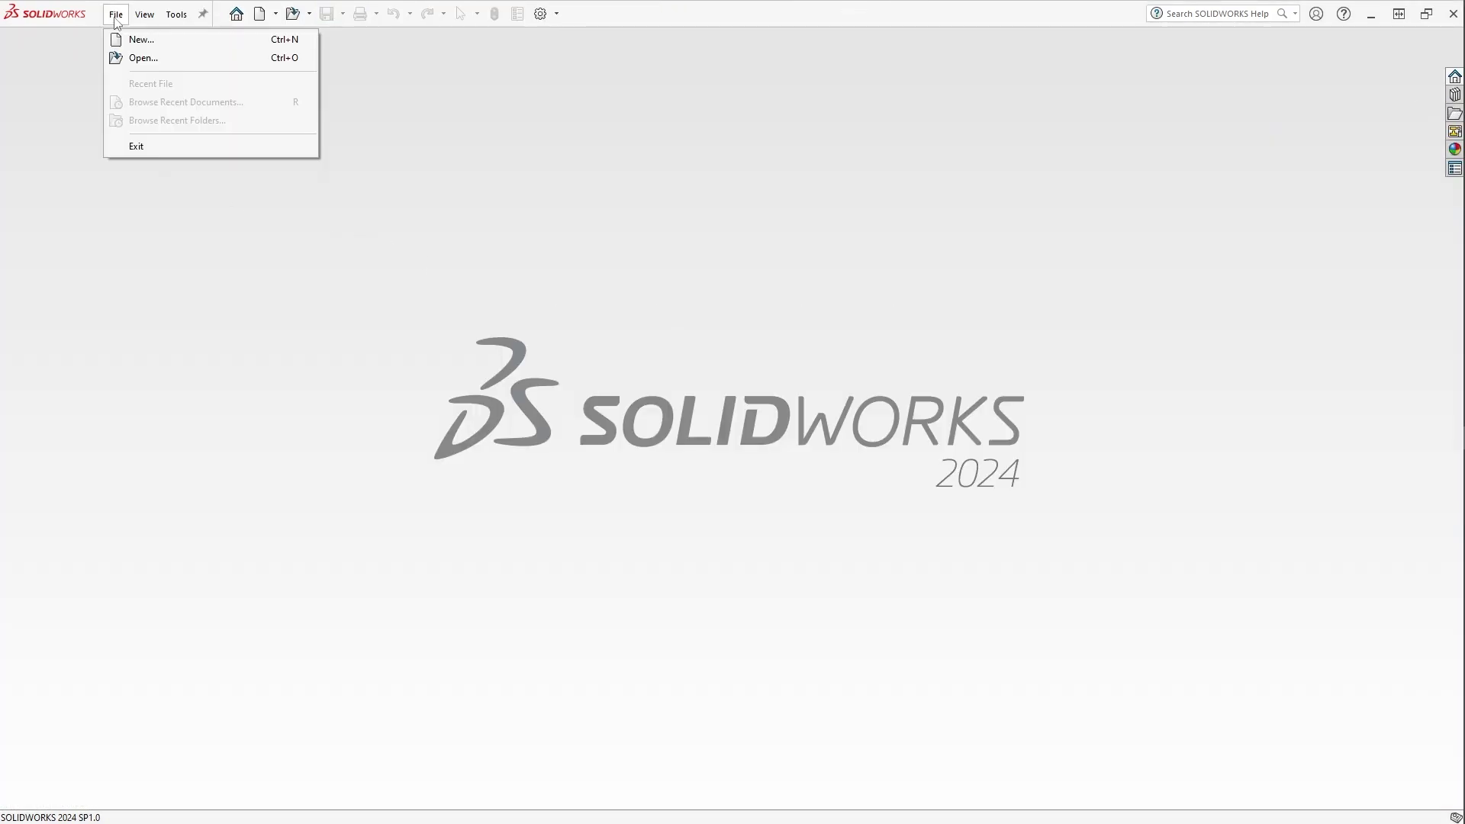
pyautogui.click(144, 43)
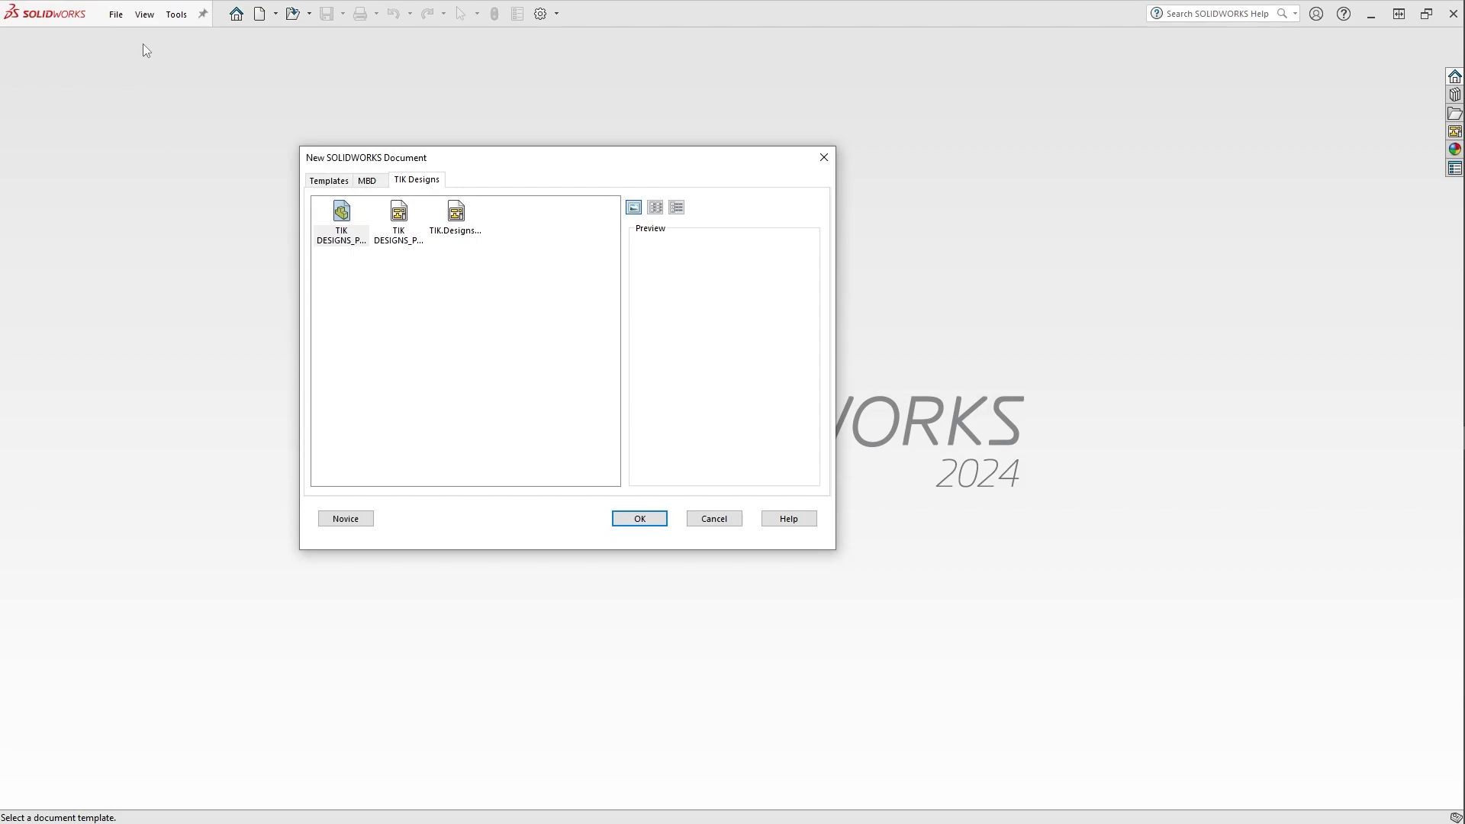
pyautogui.click(329, 181)
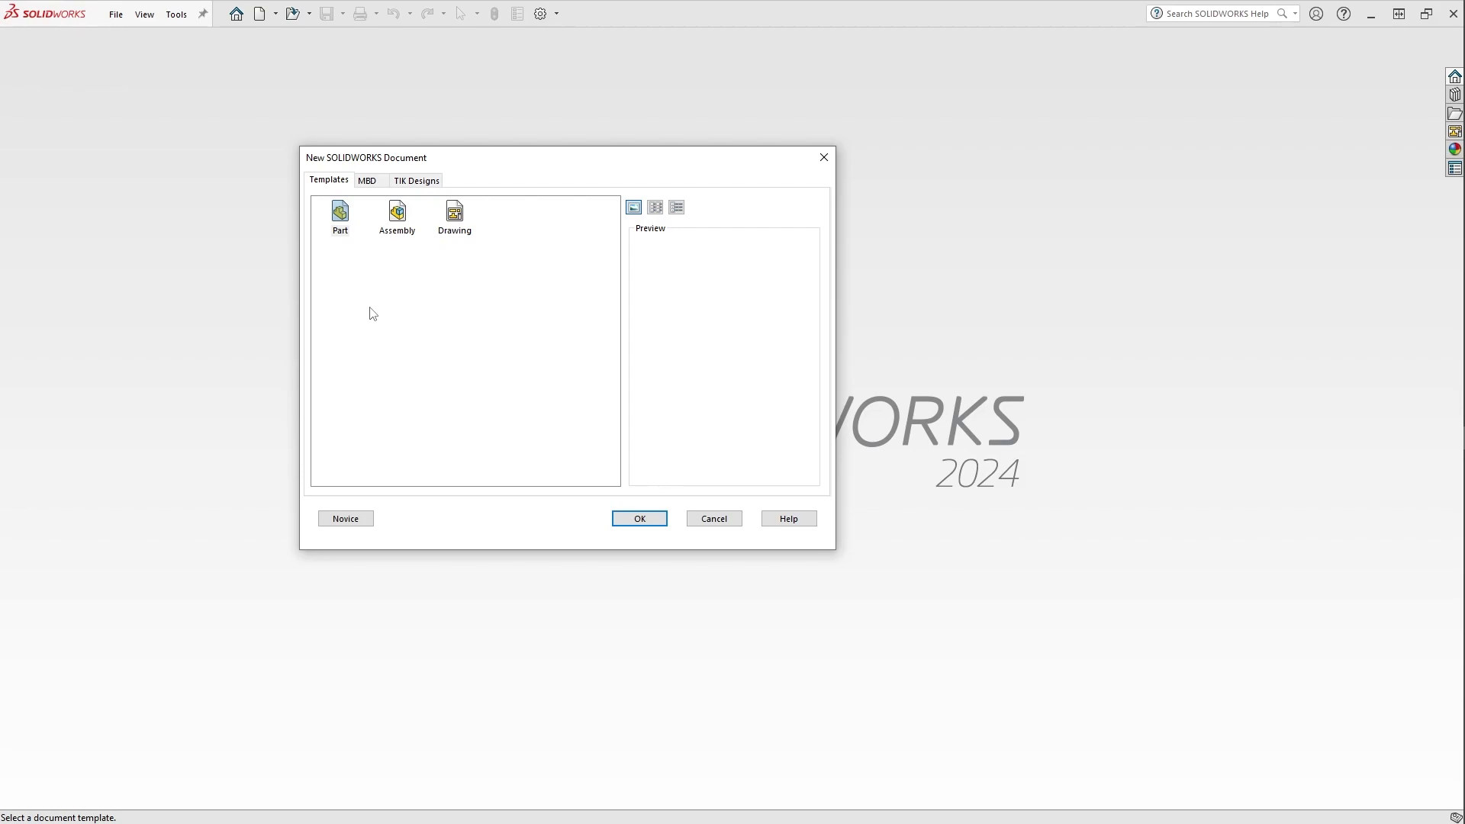
pyautogui.click(341, 219)
pyautogui.doubleClick(340, 218)
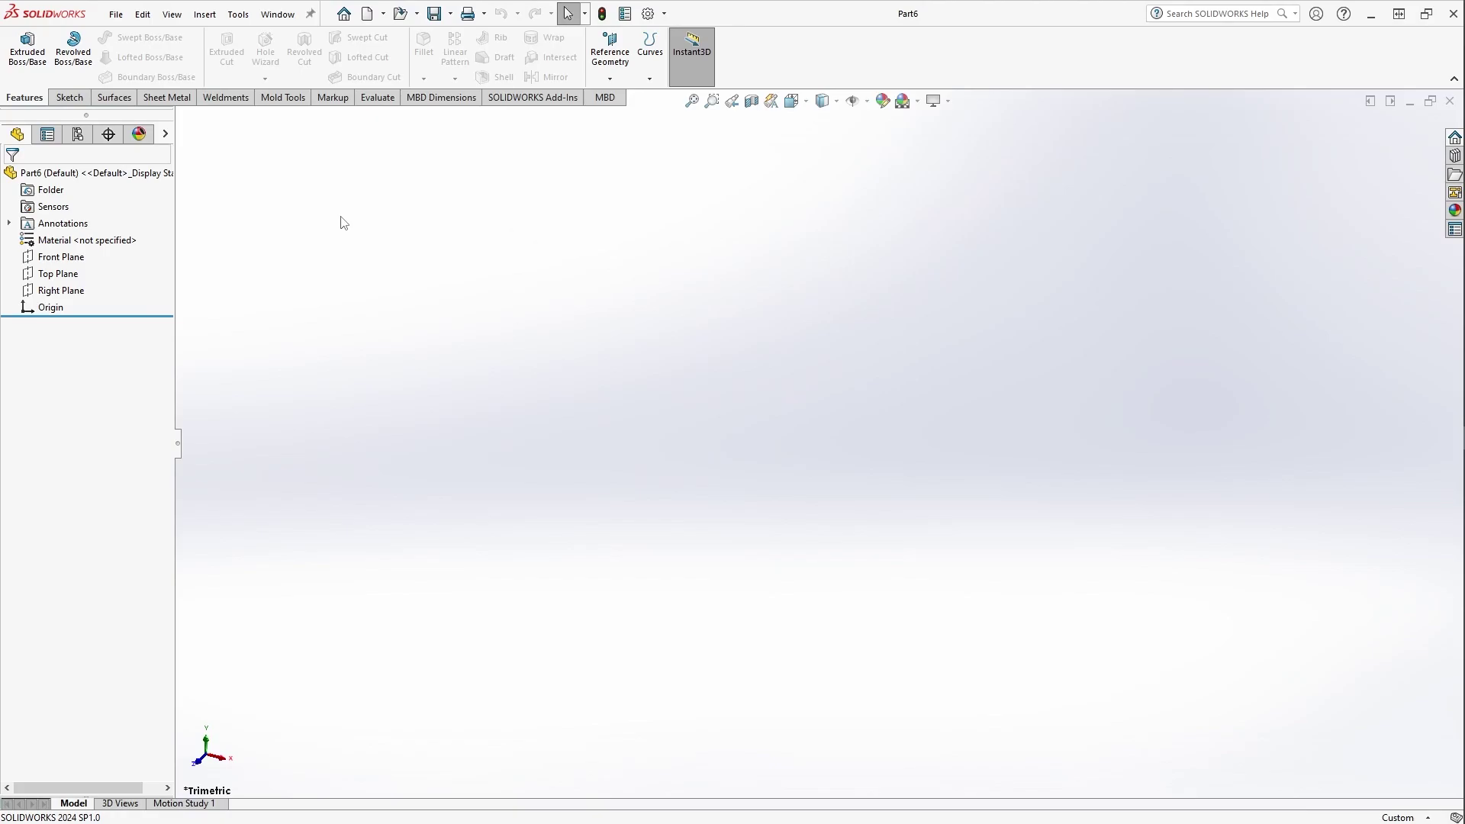
# - Open Part6's properties, check the Custom and Summary tabs, and show the empty Default configuration
pyautogui.click(116, 14)
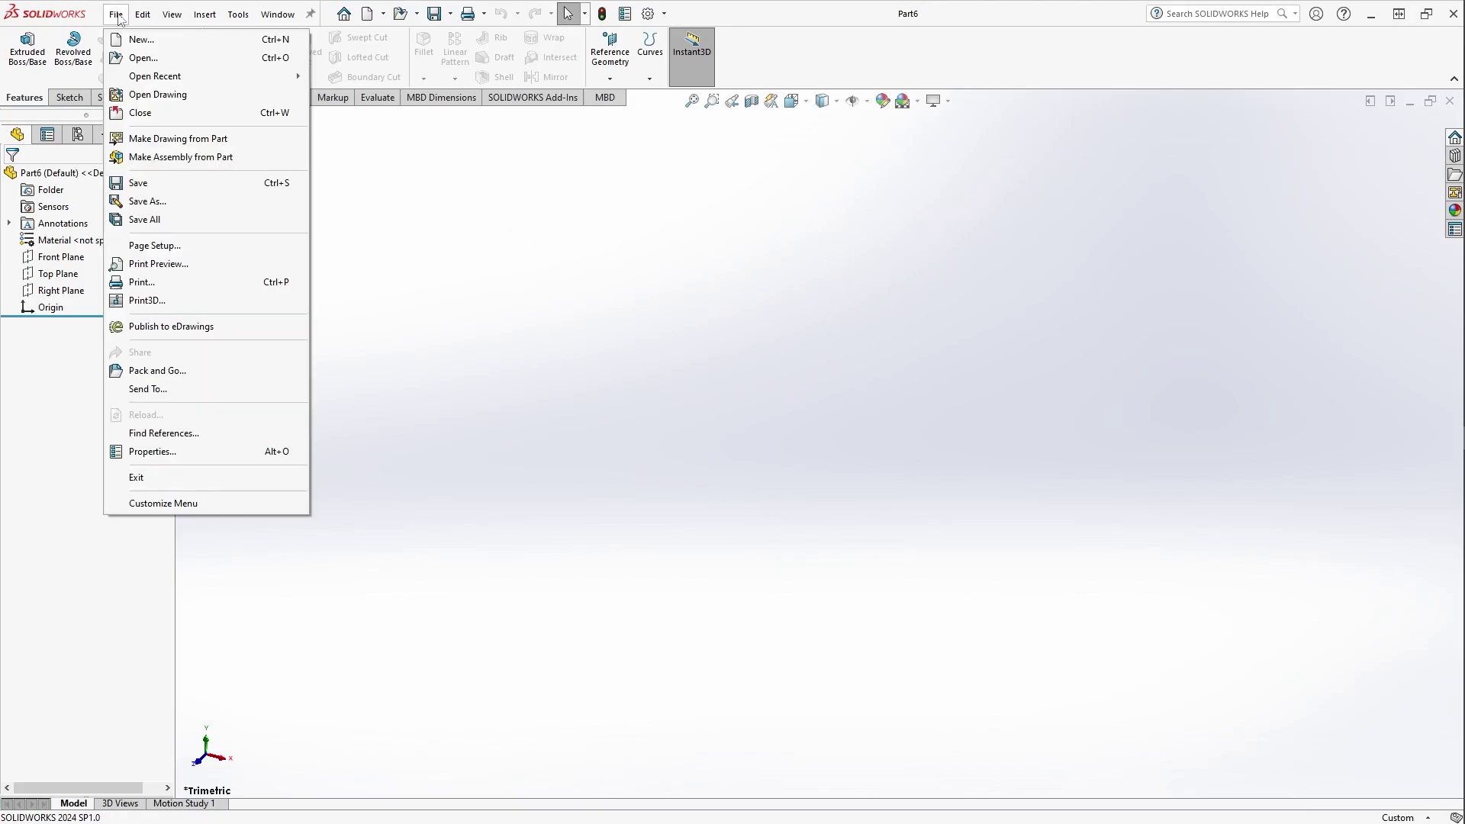
pyautogui.click(209, 451)
pyautogui.click(427, 216)
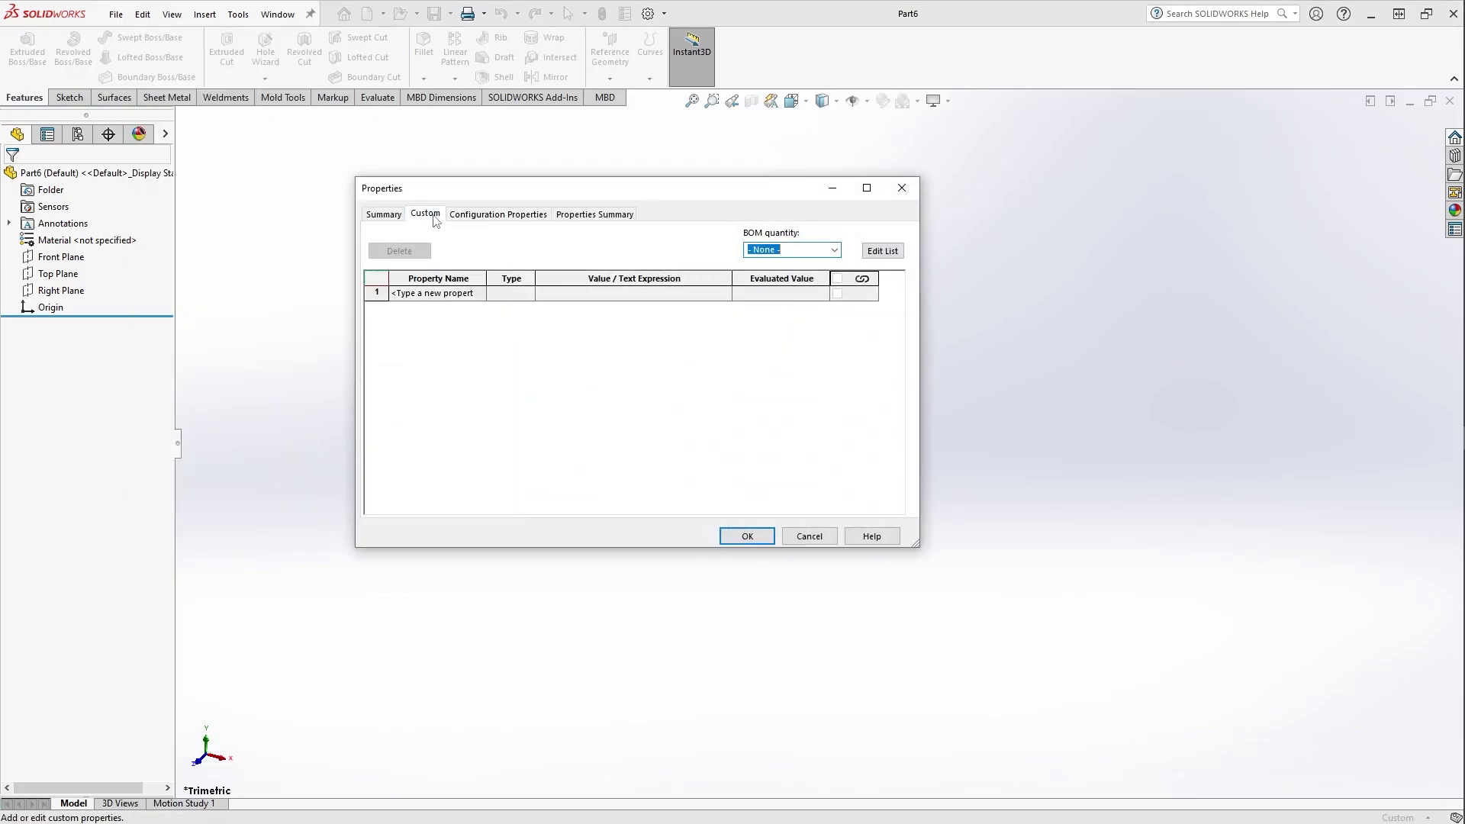
pyautogui.click(495, 216)
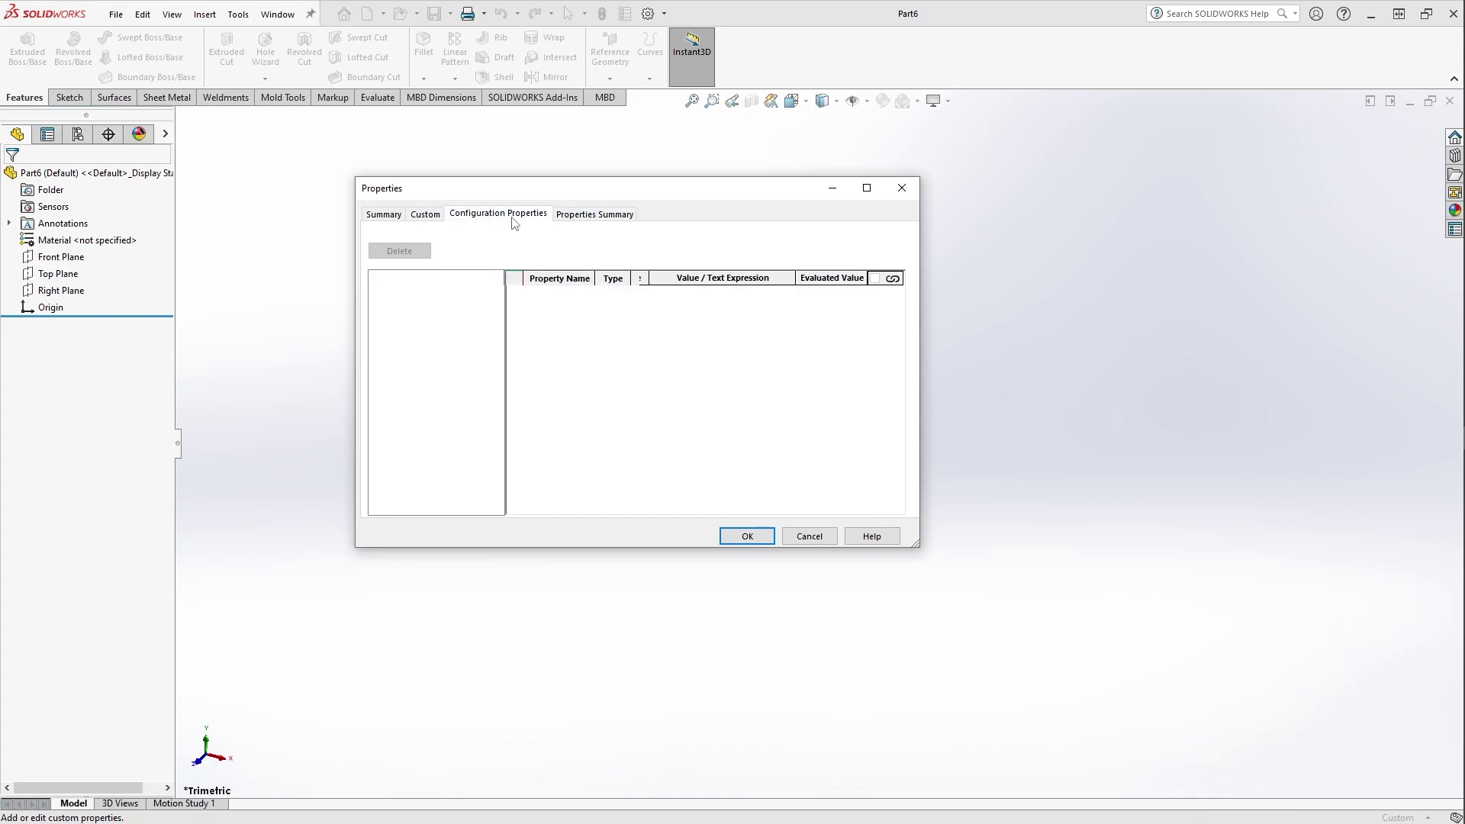
pyautogui.click(425, 215)
pyautogui.click(383, 215)
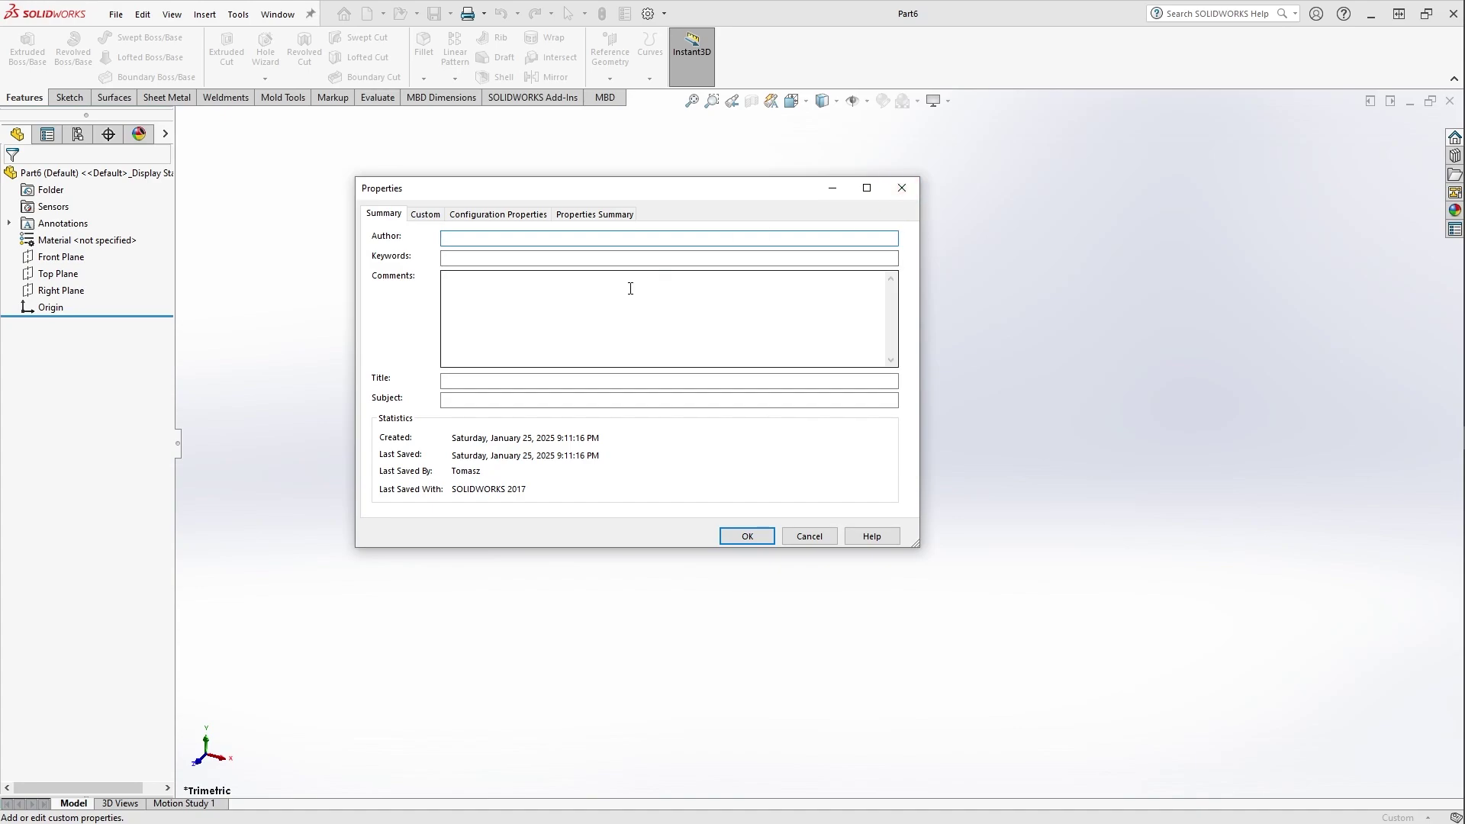
pyautogui.click(497, 215)
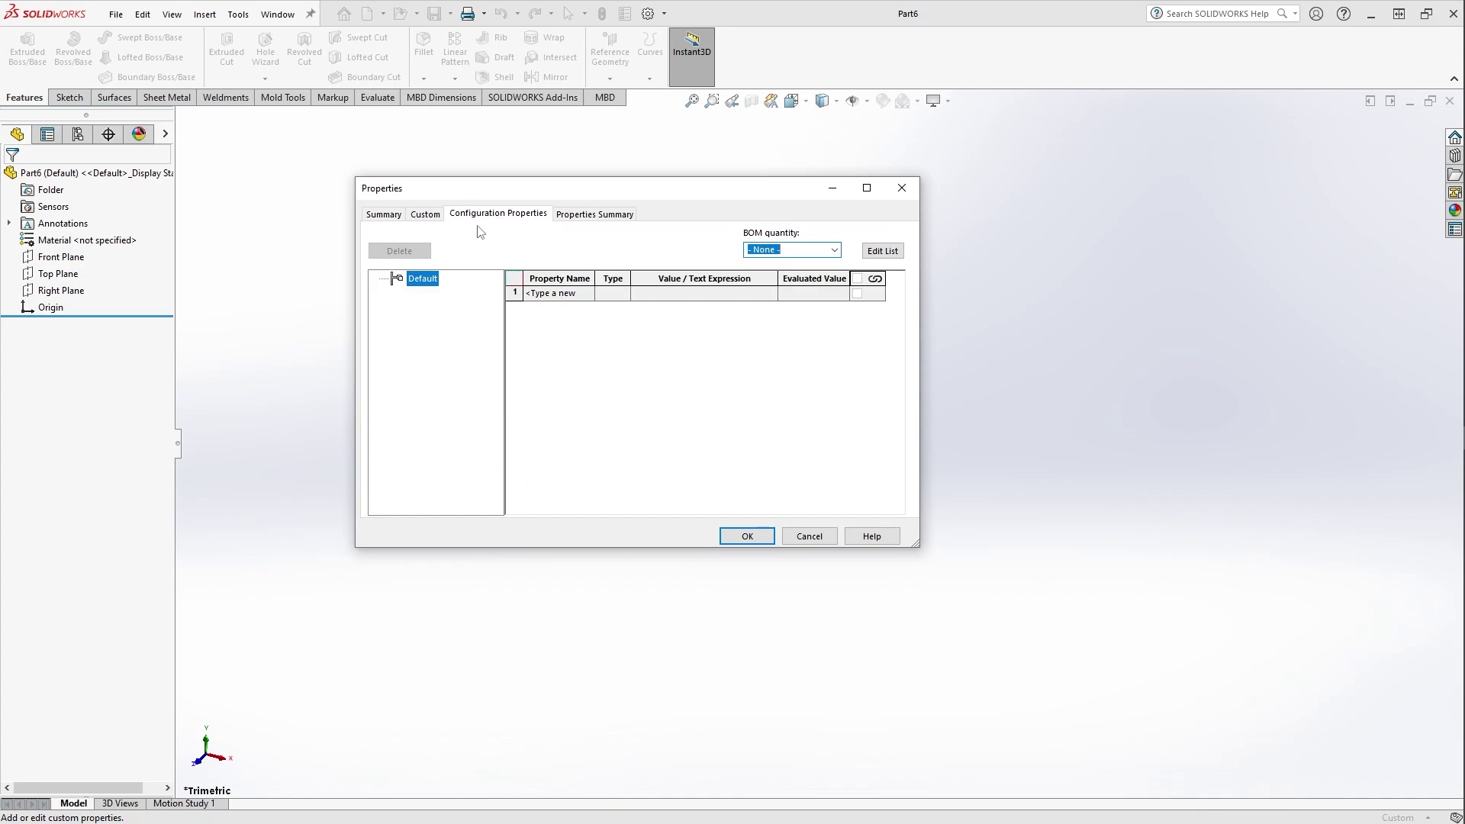
# - Add REV and REL as property names for the Default configuration
pyautogui.click(557, 293)
pyautogui.write('REV')
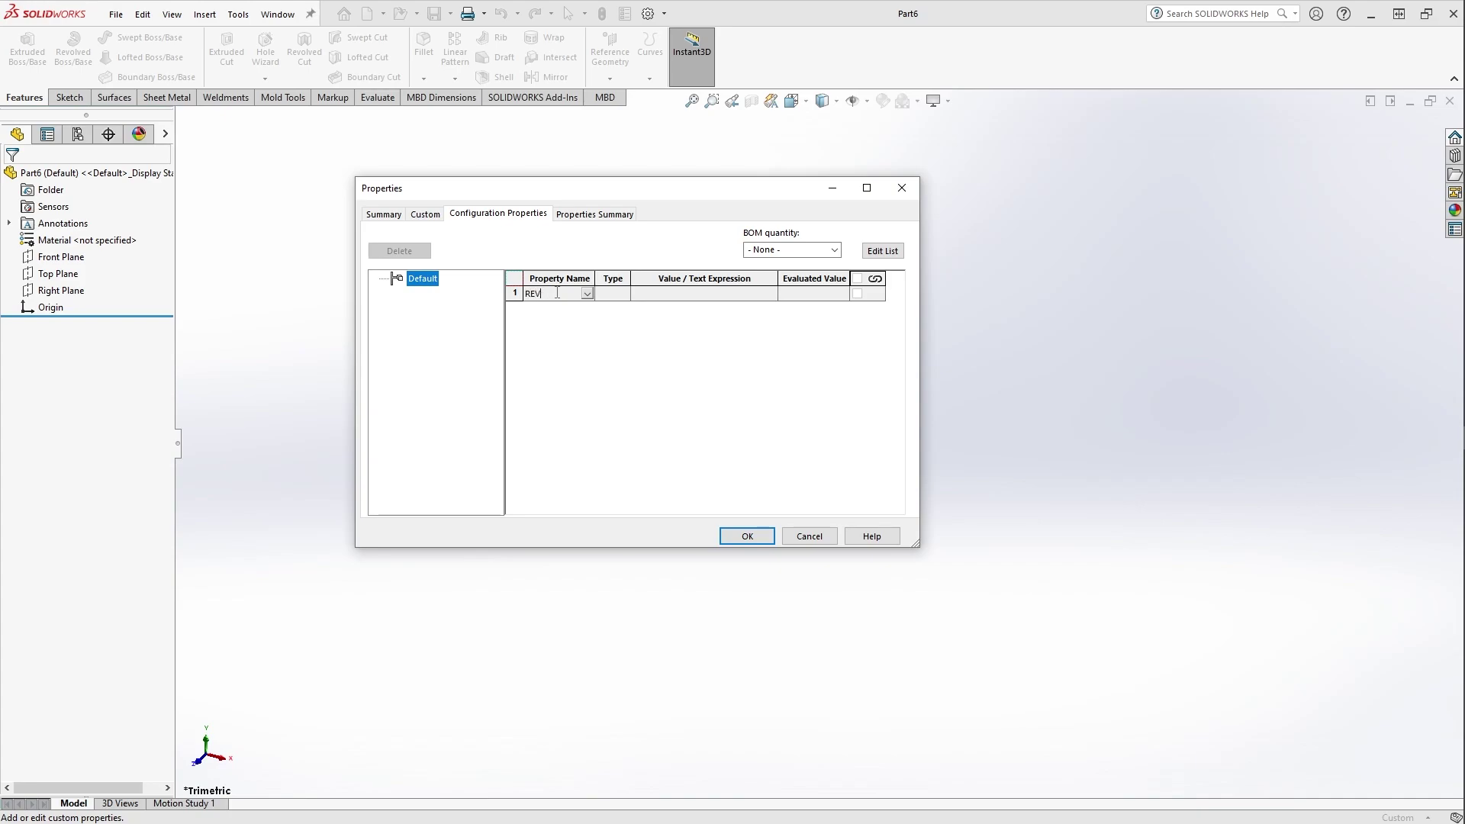
pyautogui.press('Tab')
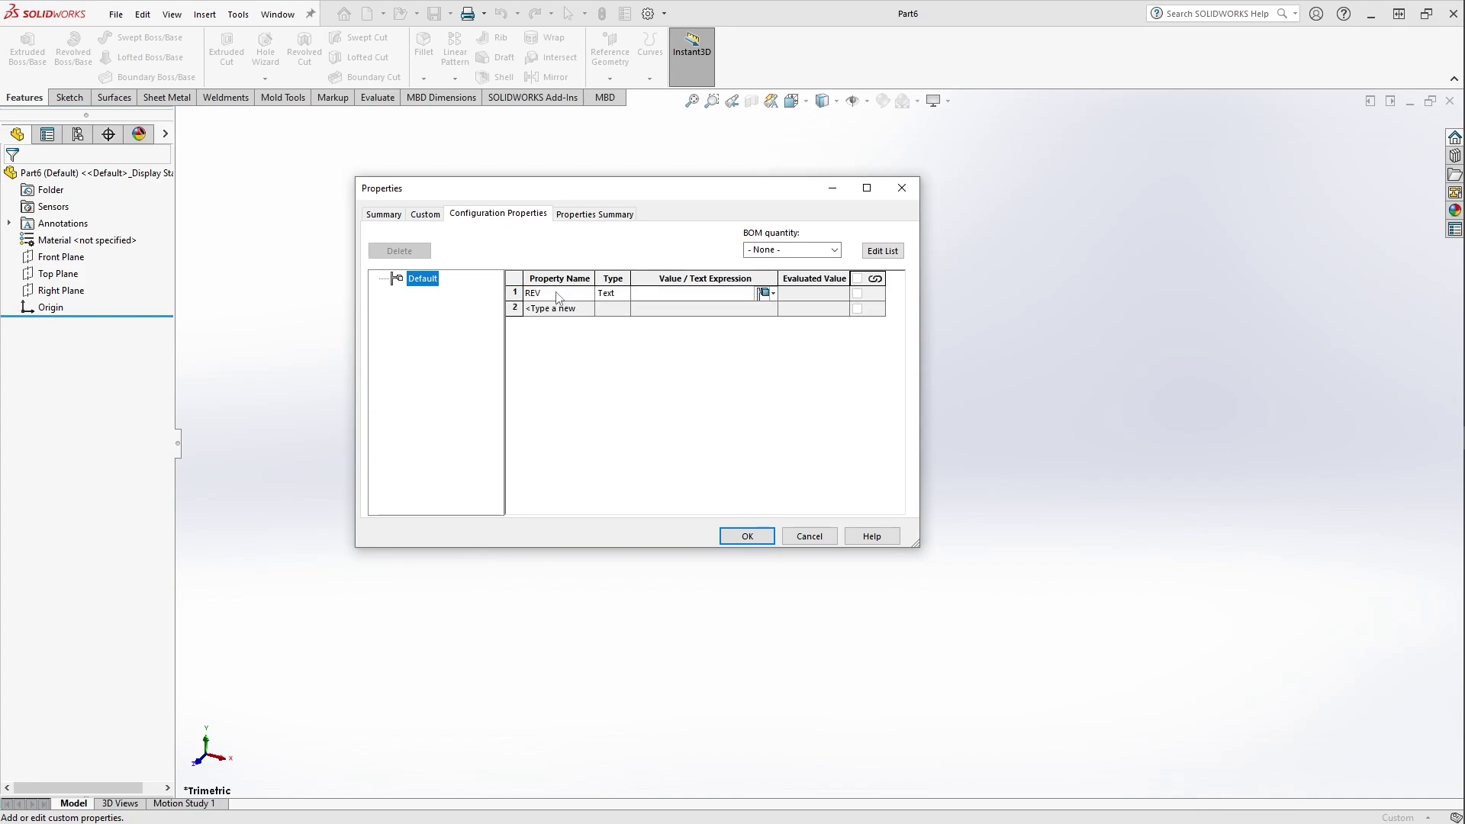
pyautogui.click(549, 307)
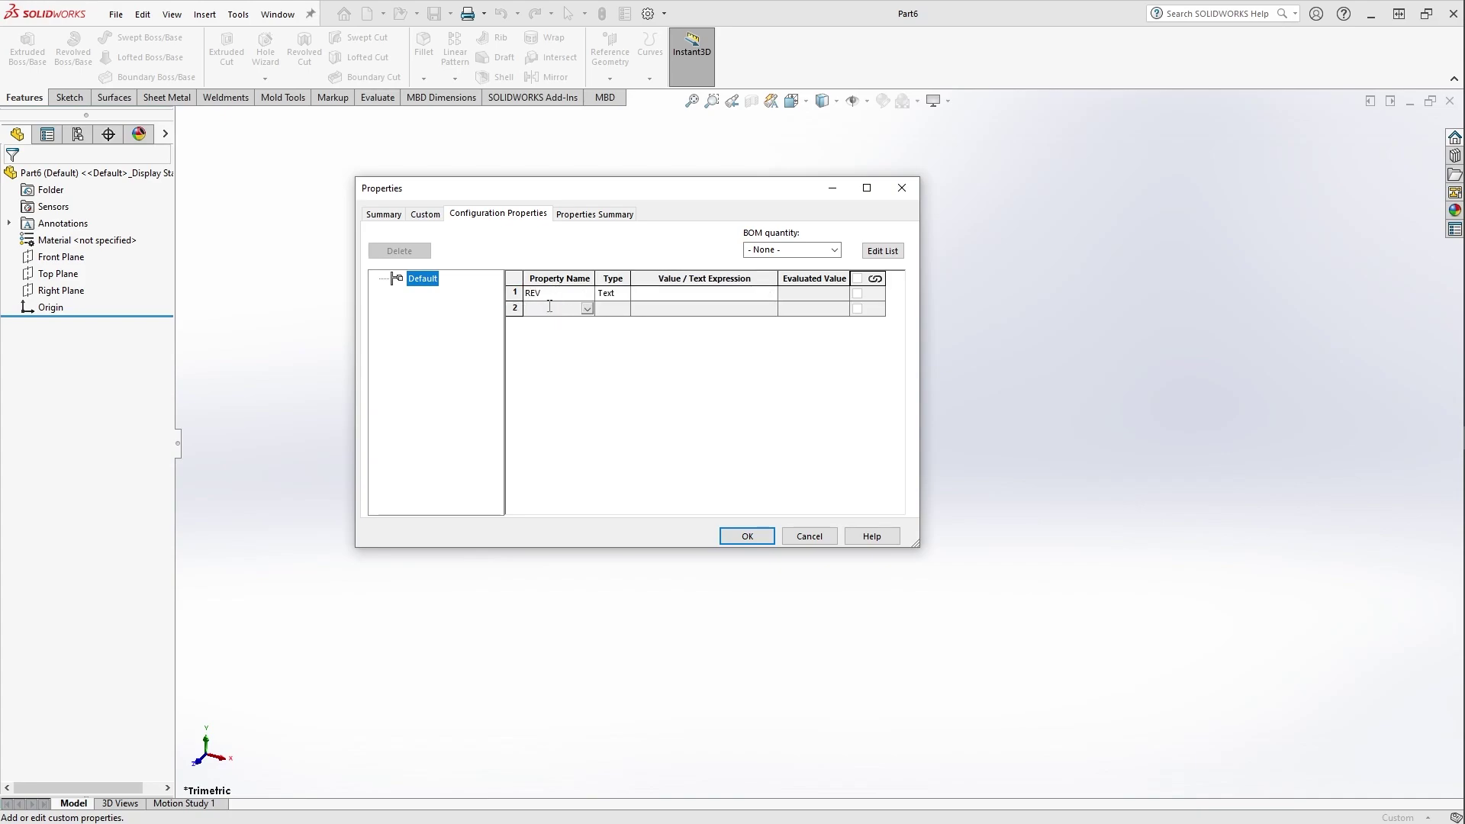
pyautogui.write('REL')
pyautogui.press('Tab')
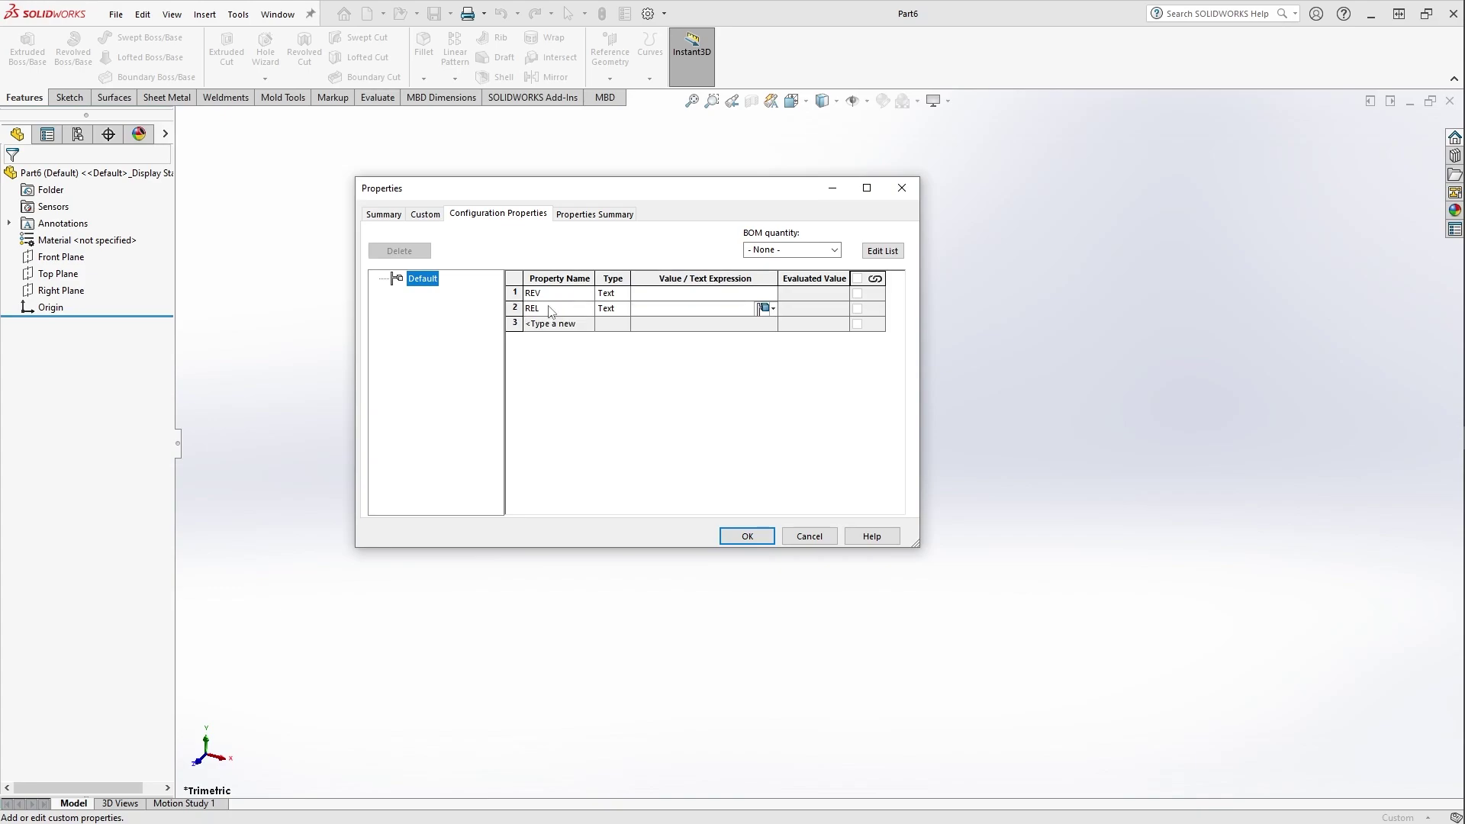
# - Add PRT NUM and MAT property names and accept the properties
pyautogui.click(551, 323)
pyautogui.write('PRT')
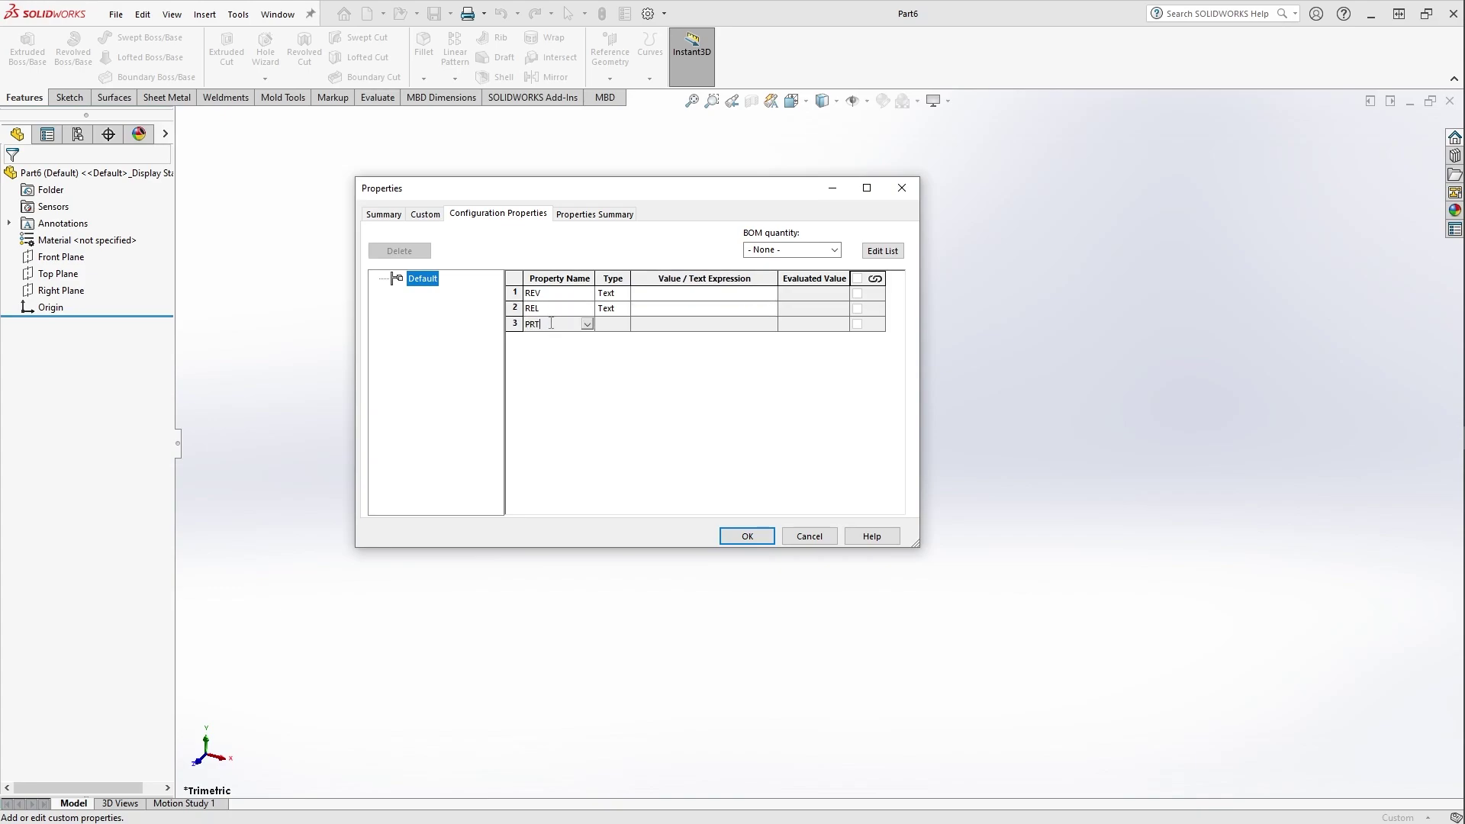
pyautogui.write(' NuM')
pyautogui.press('Tab')
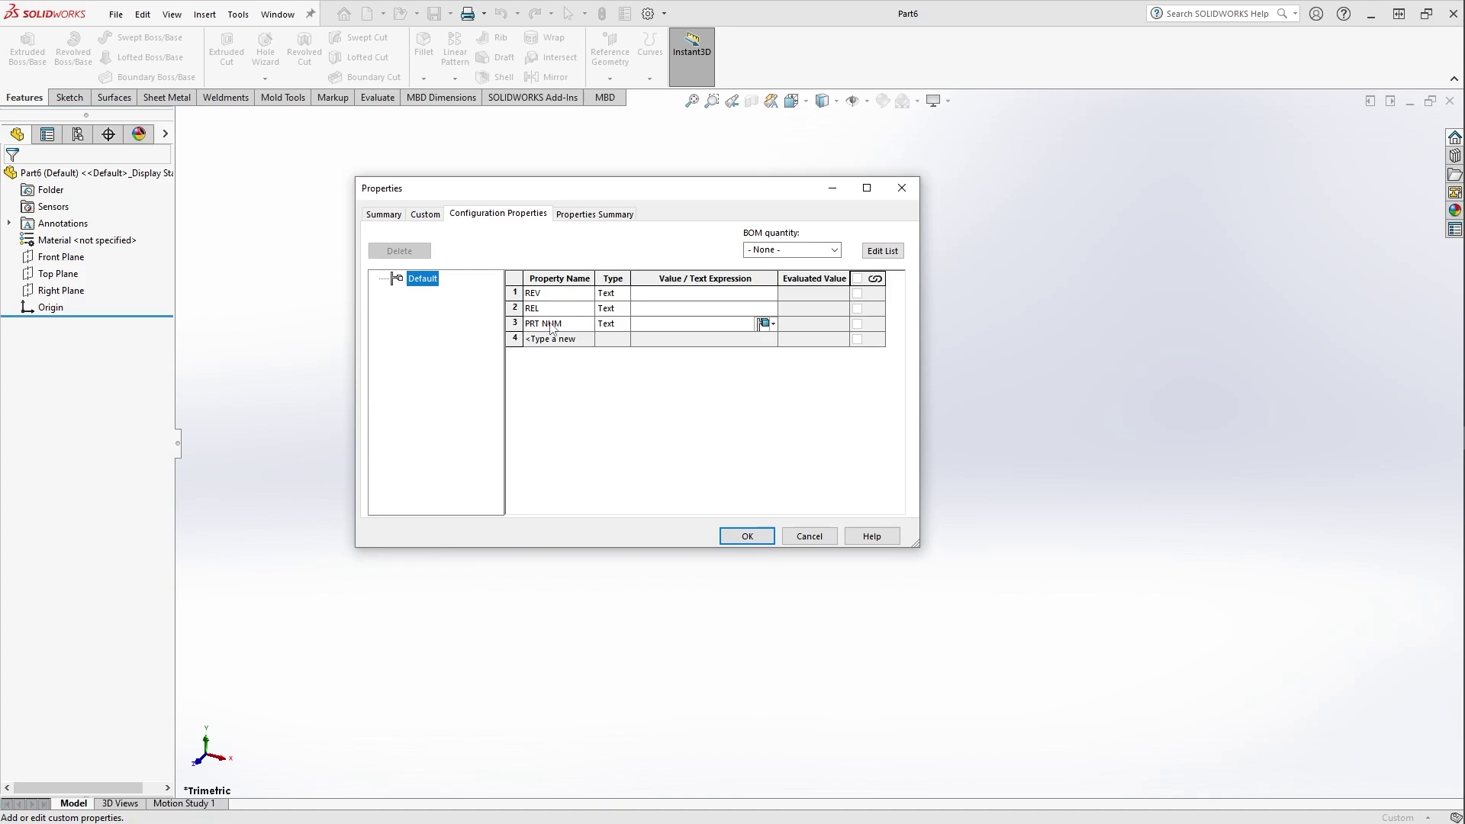
pyautogui.click(556, 338)
pyautogui.write('mat')
pyautogui.press('BackSpace')
pyautogui.press('BackSpace')
pyautogui.press('BackSpace')
pyautogui.write('MAT')
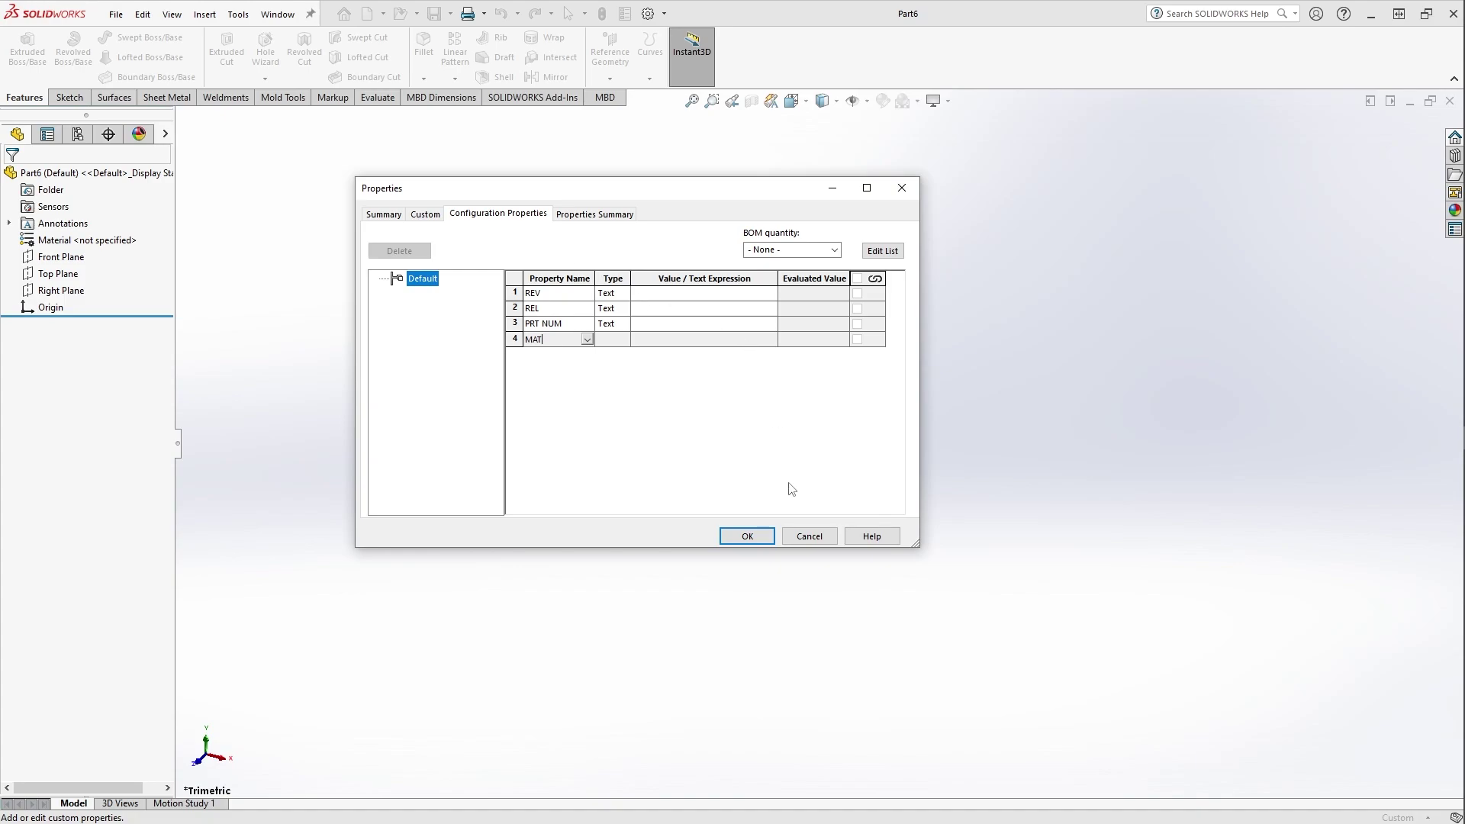
pyautogui.click(762, 535)
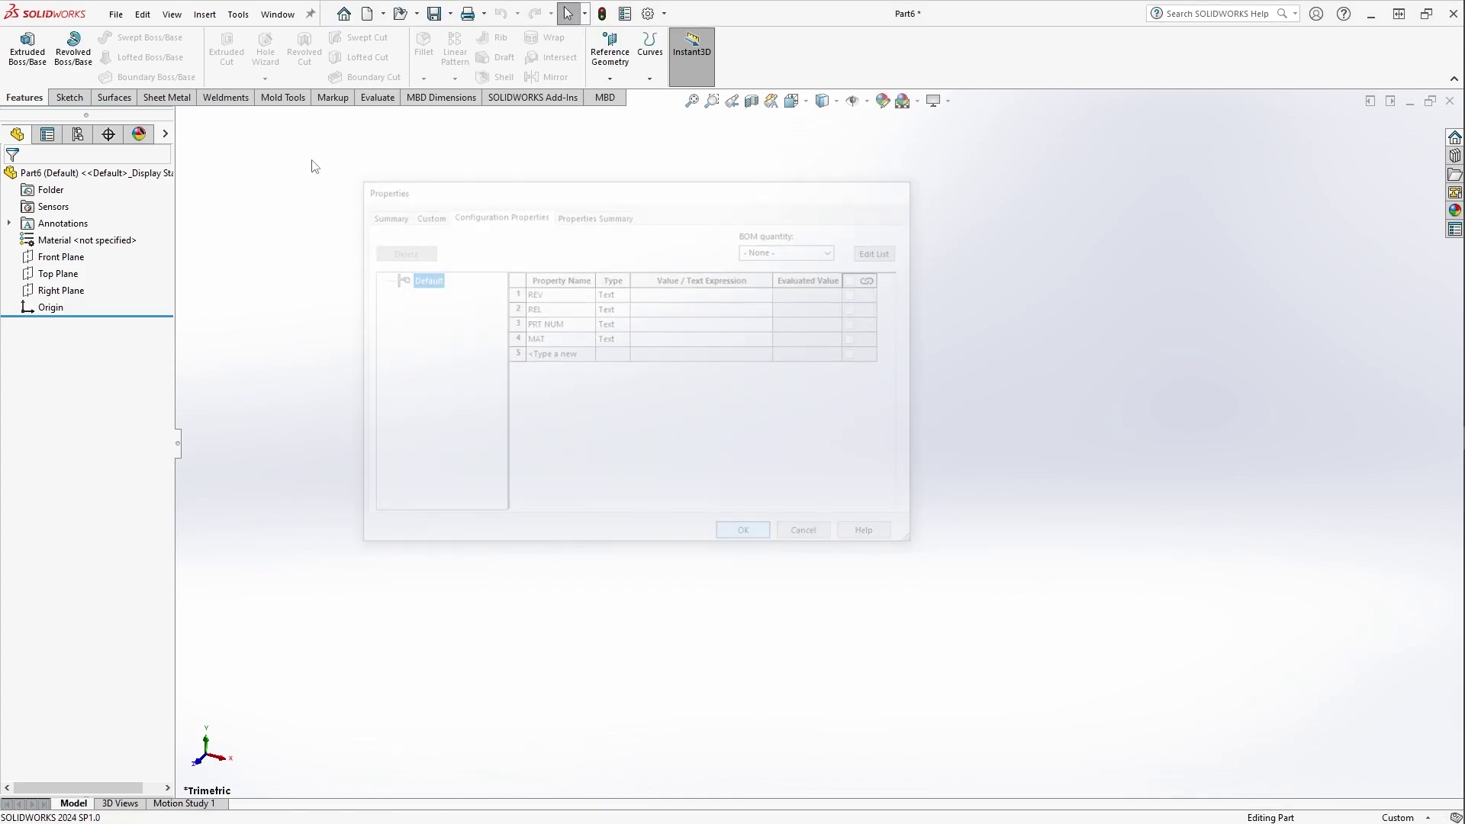
# - Save Part6 as a Part Templates (*.prtdot) file named CustomPropPart
pyautogui.click(117, 15)
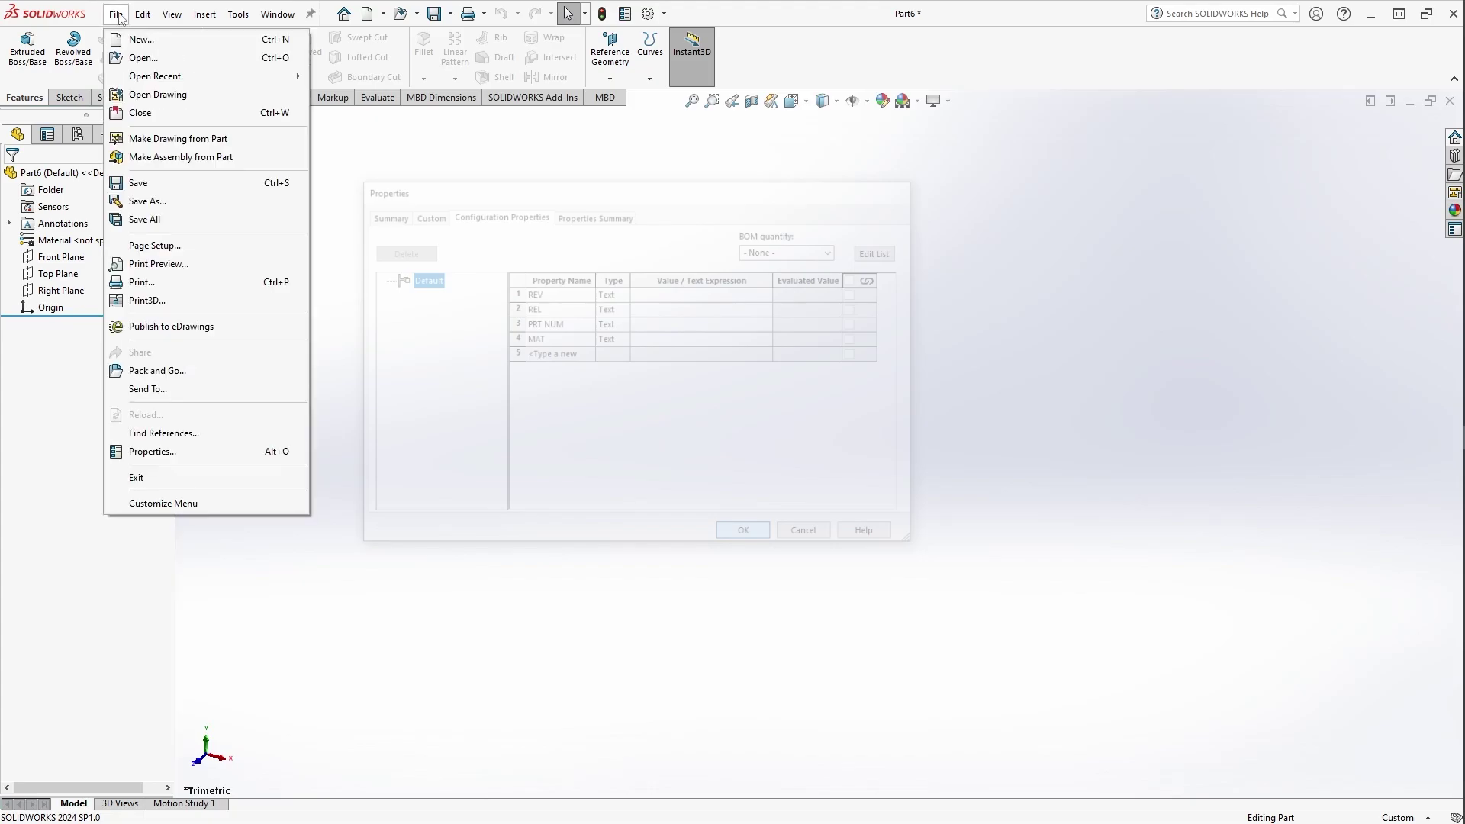
pyautogui.click(171, 202)
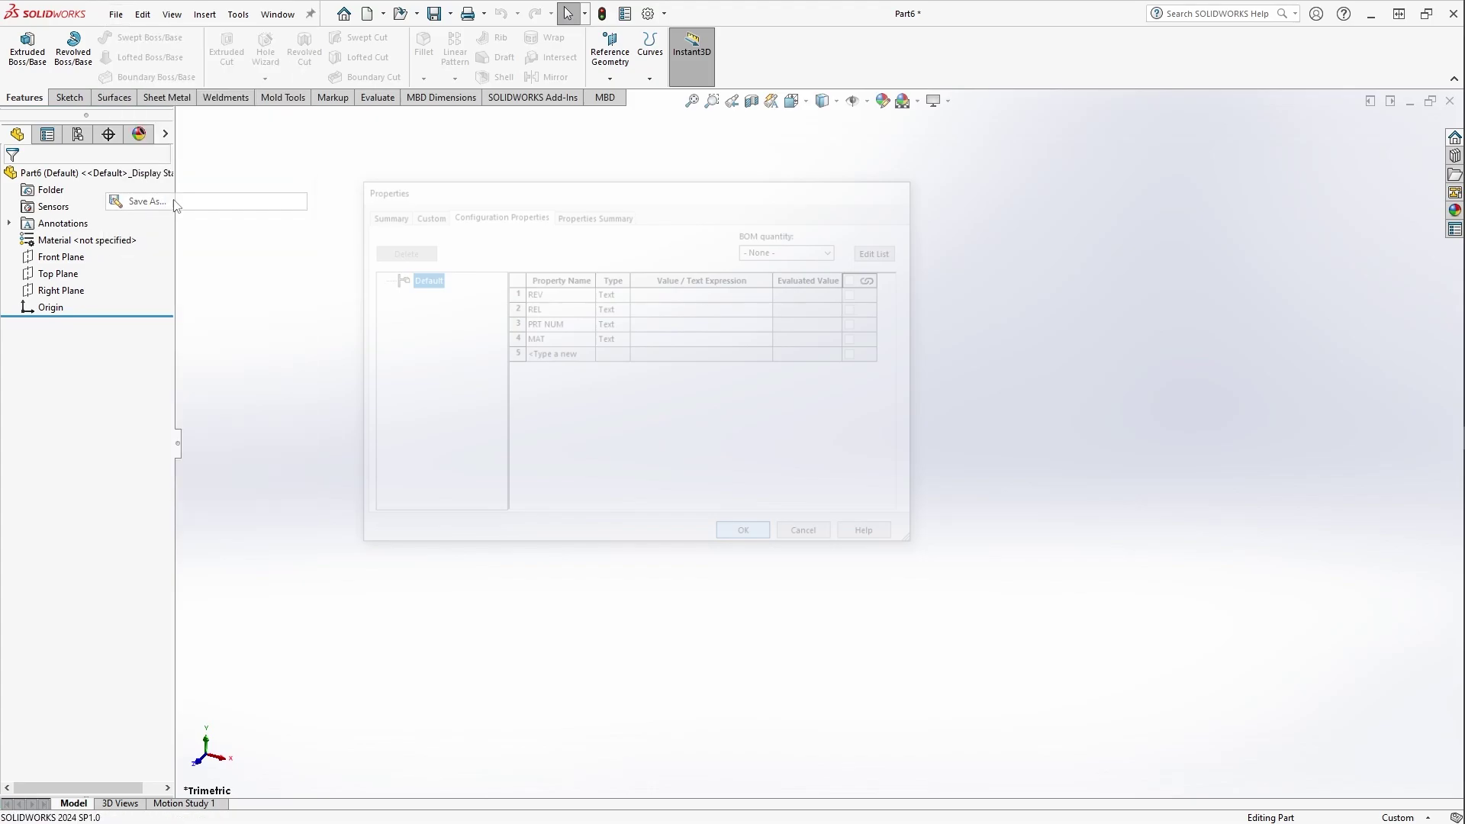
pyautogui.click(762, 668)
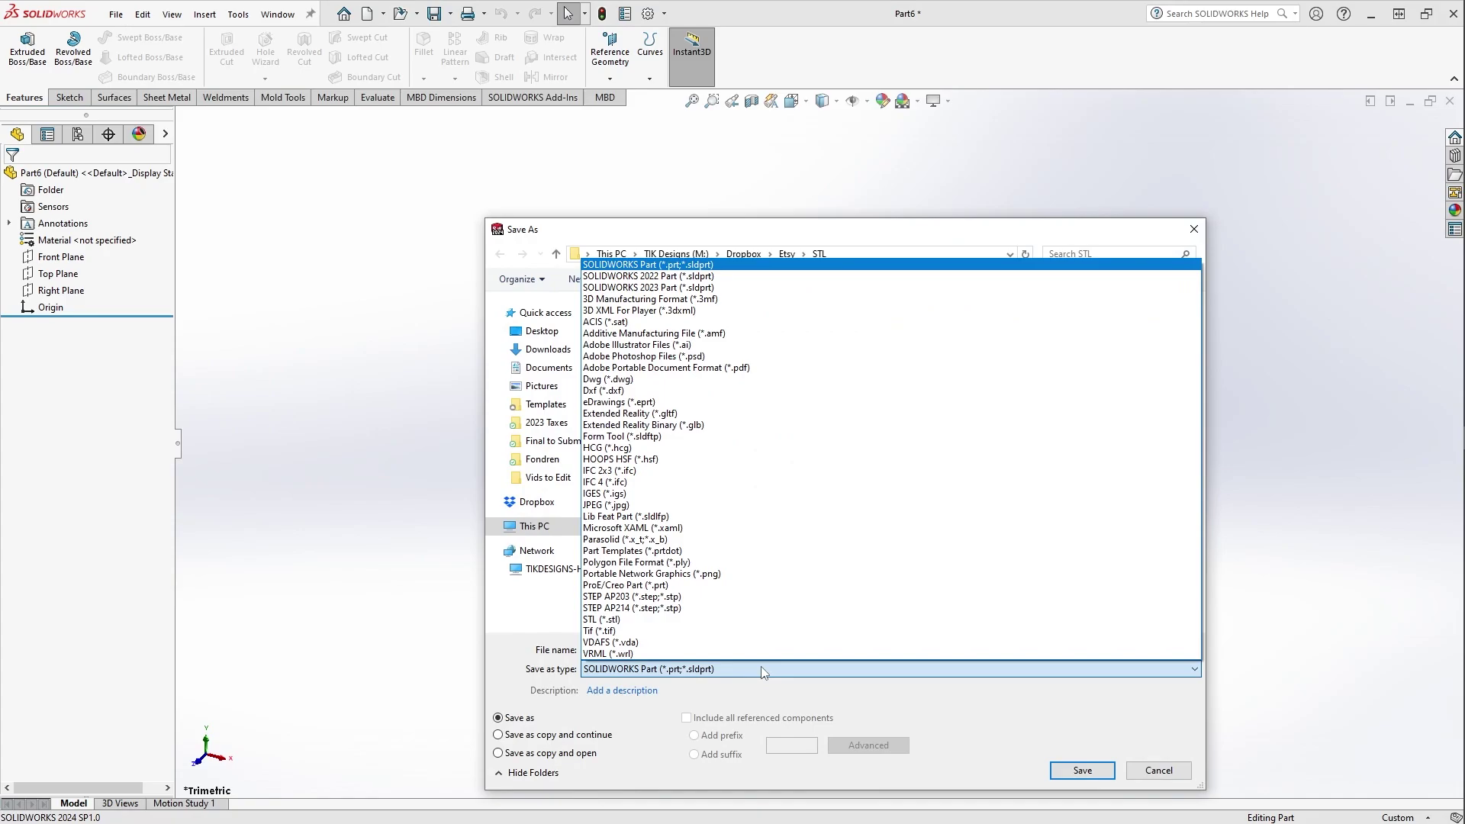
pyautogui.click(681, 551)
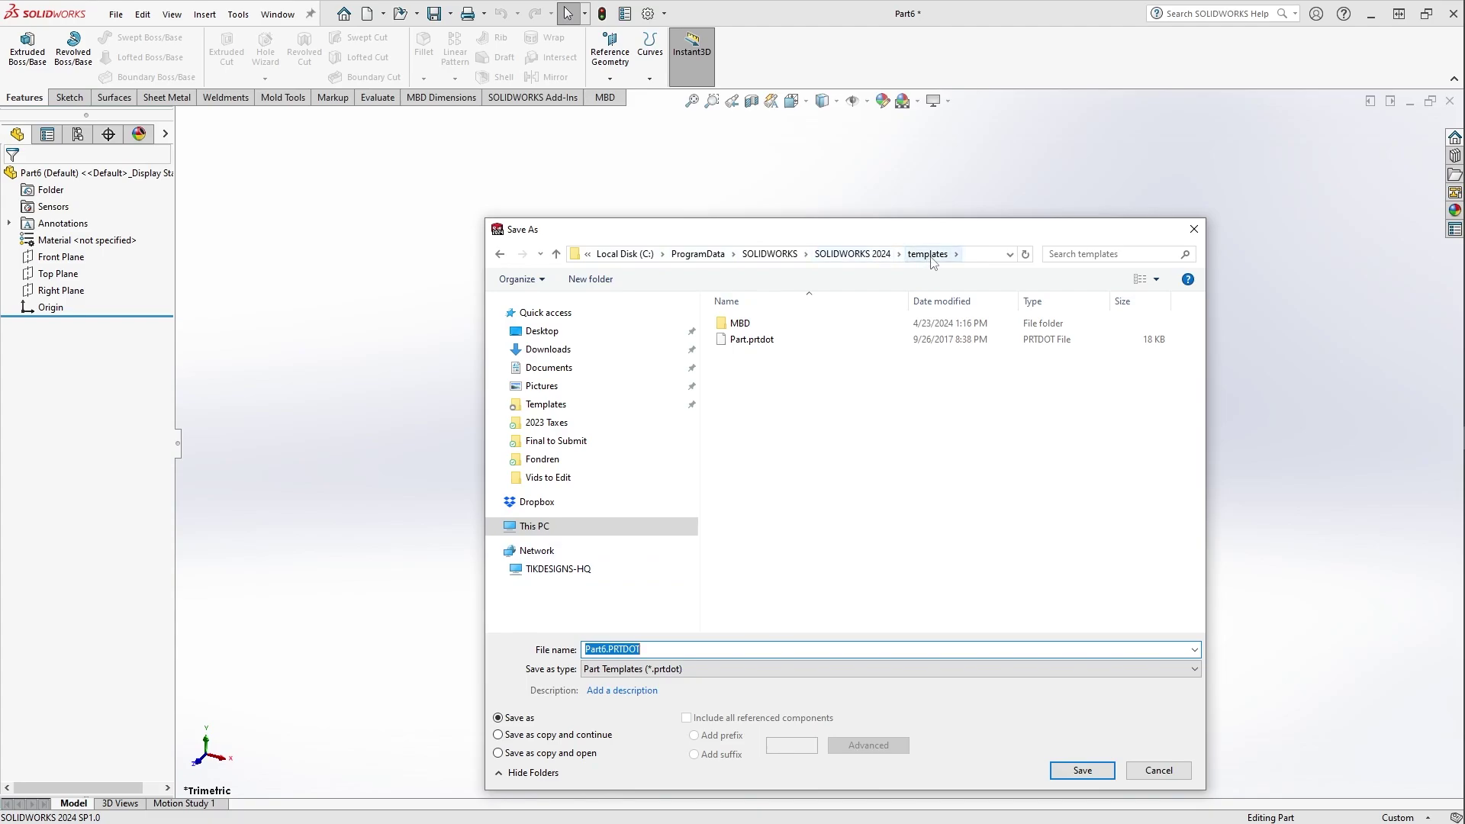
pyautogui.click(607, 649)
pyautogui.doubleClick(605, 648)
pyautogui.press('Left')
pyautogui.press('Delete')
pyautogui.press('Delete')
pyautogui.press('Delete')
pyautogui.press('Delete')
pyautogui.press('Delete')
pyautogui.press('Delete')
pyautogui.write('CustomPropPart')
pyautogui.press('Return')
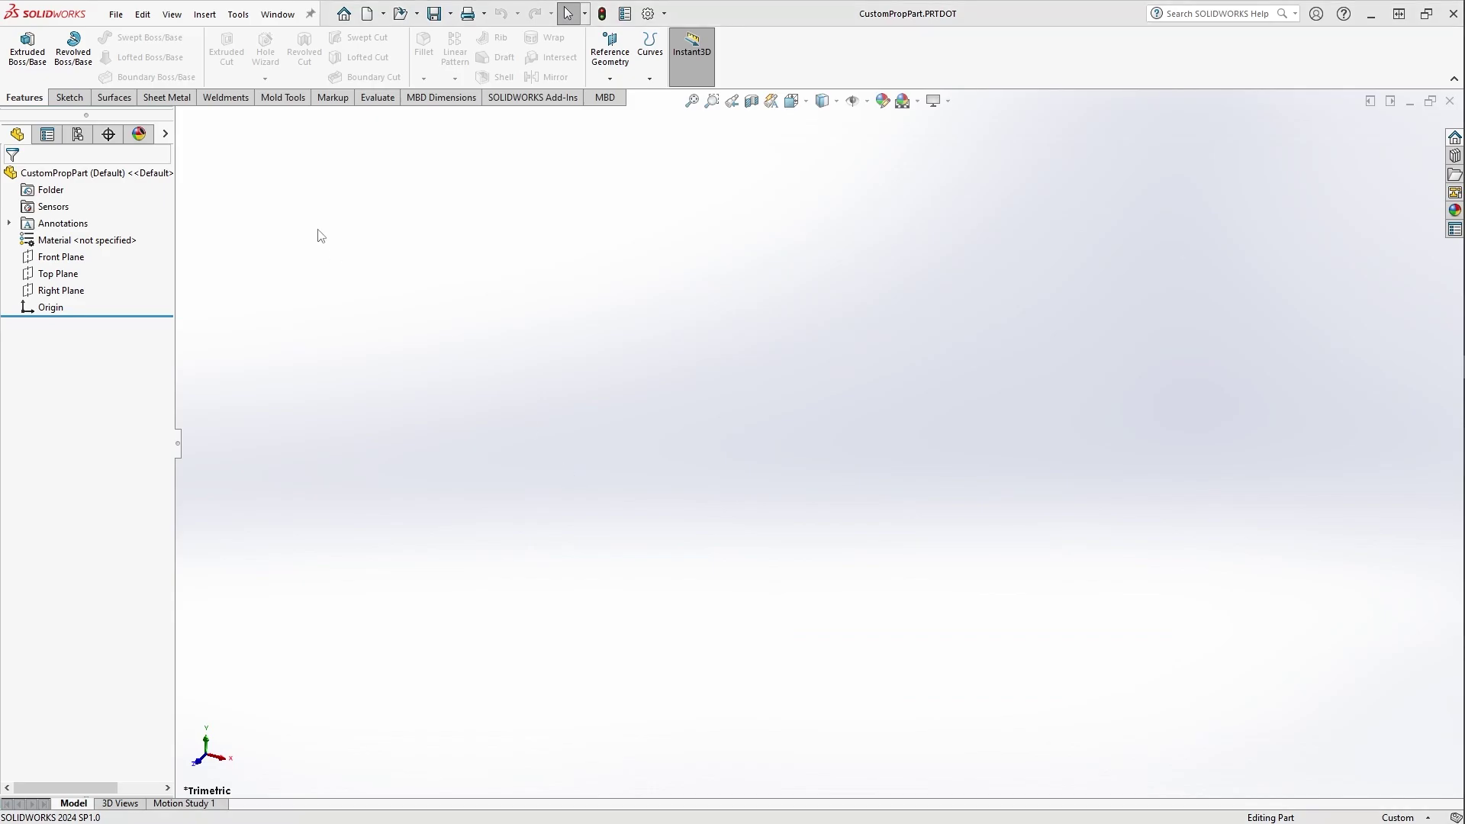
# - Create a new part from the CustomPropPart template
pyautogui.click(116, 16)
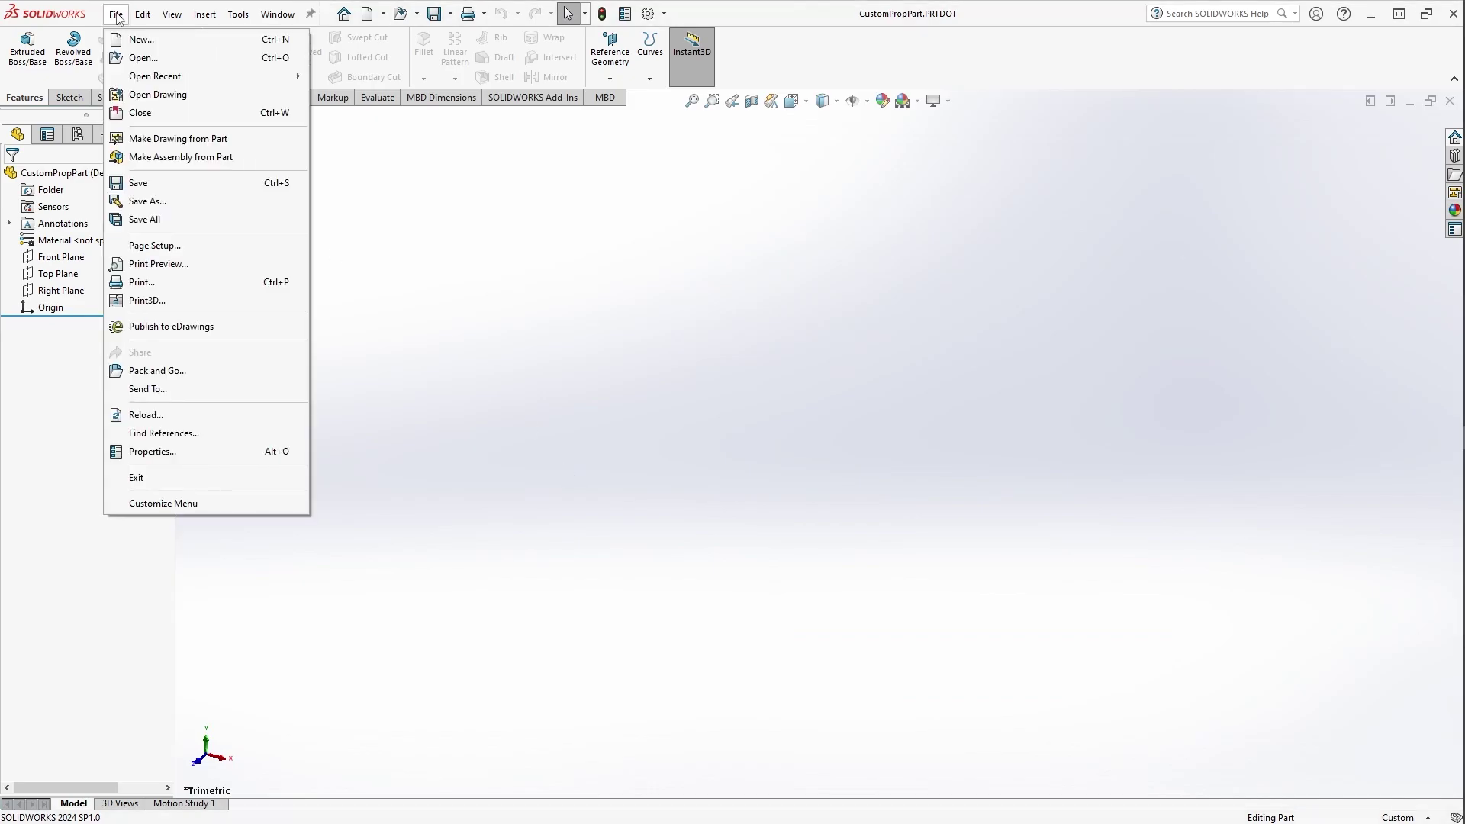
pyautogui.click(139, 40)
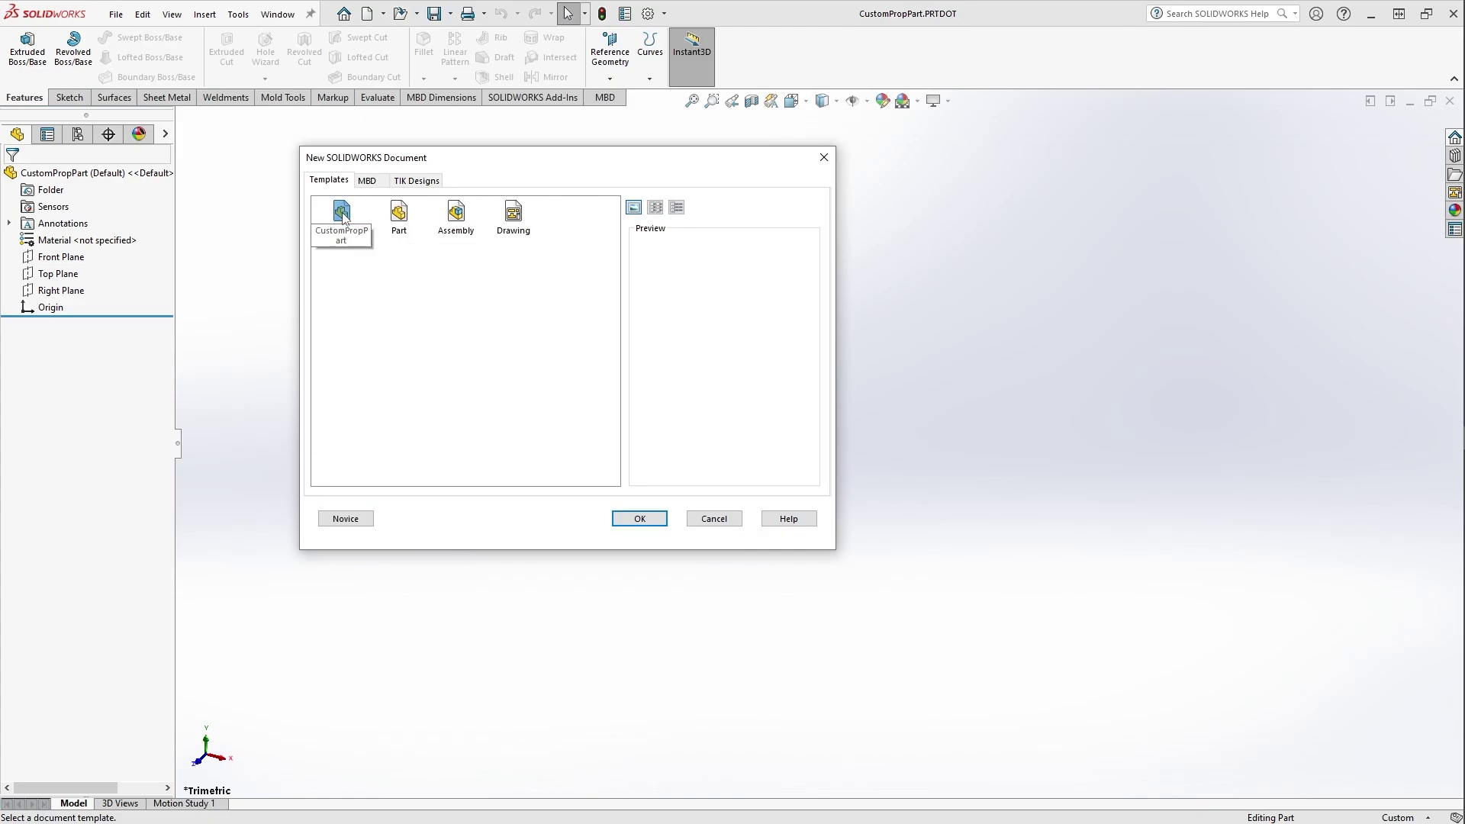
pyautogui.doubleClick(342, 214)
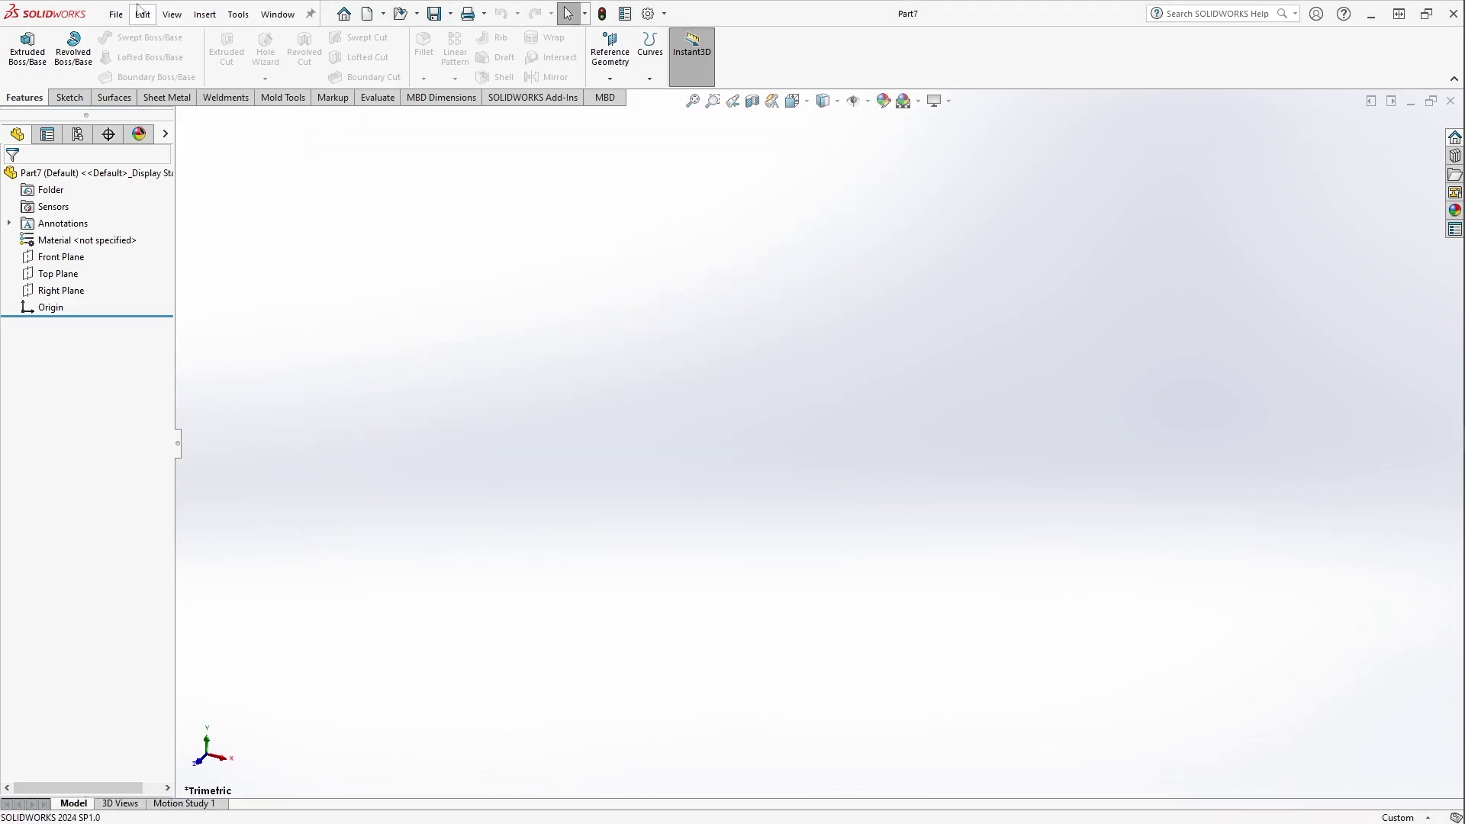
# - Confirm the new part's configuration properties include REV, REL, PRT NUM and MAT
pyautogui.click(116, 14)
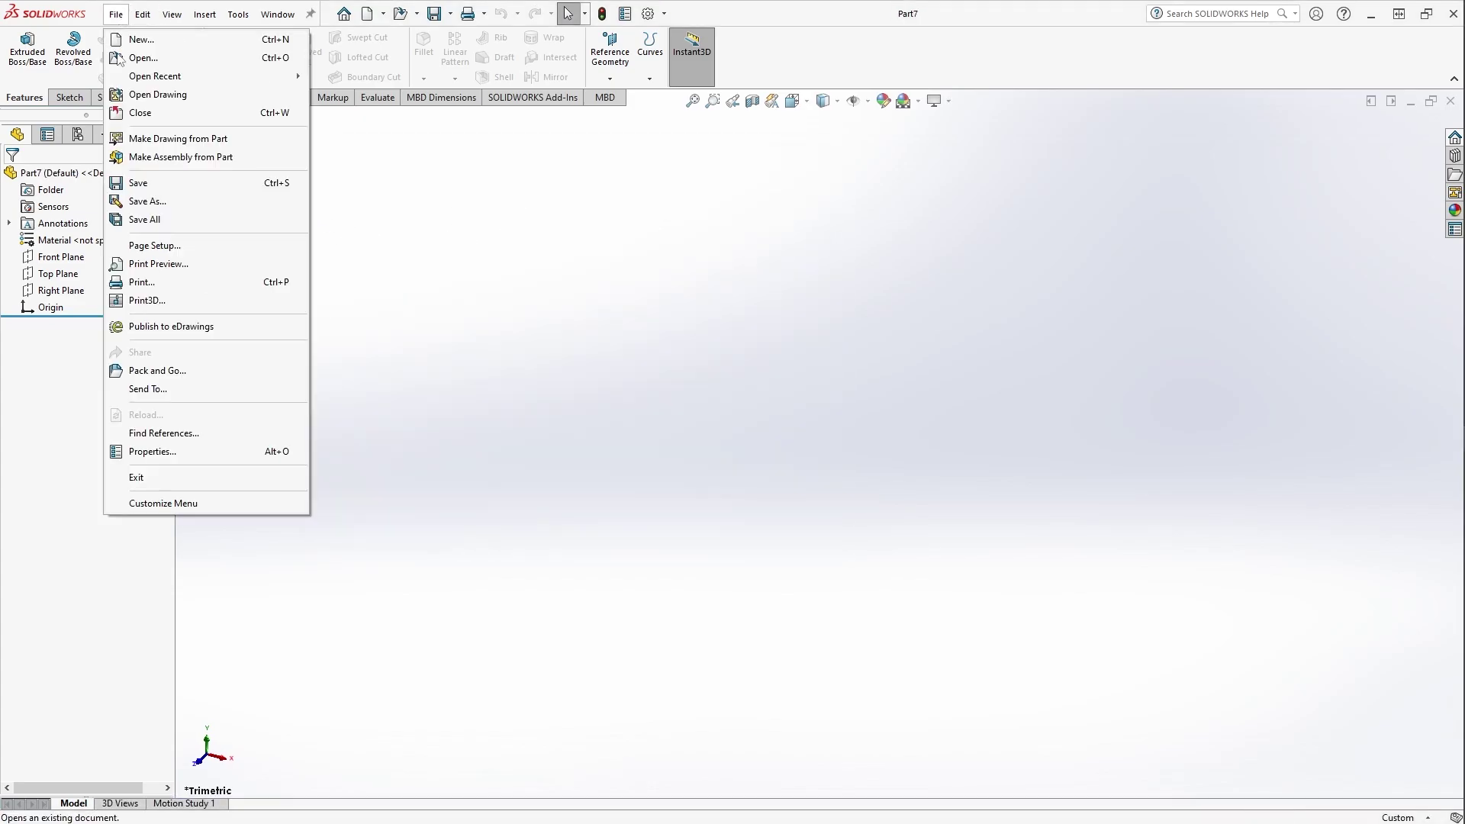
pyautogui.click(194, 452)
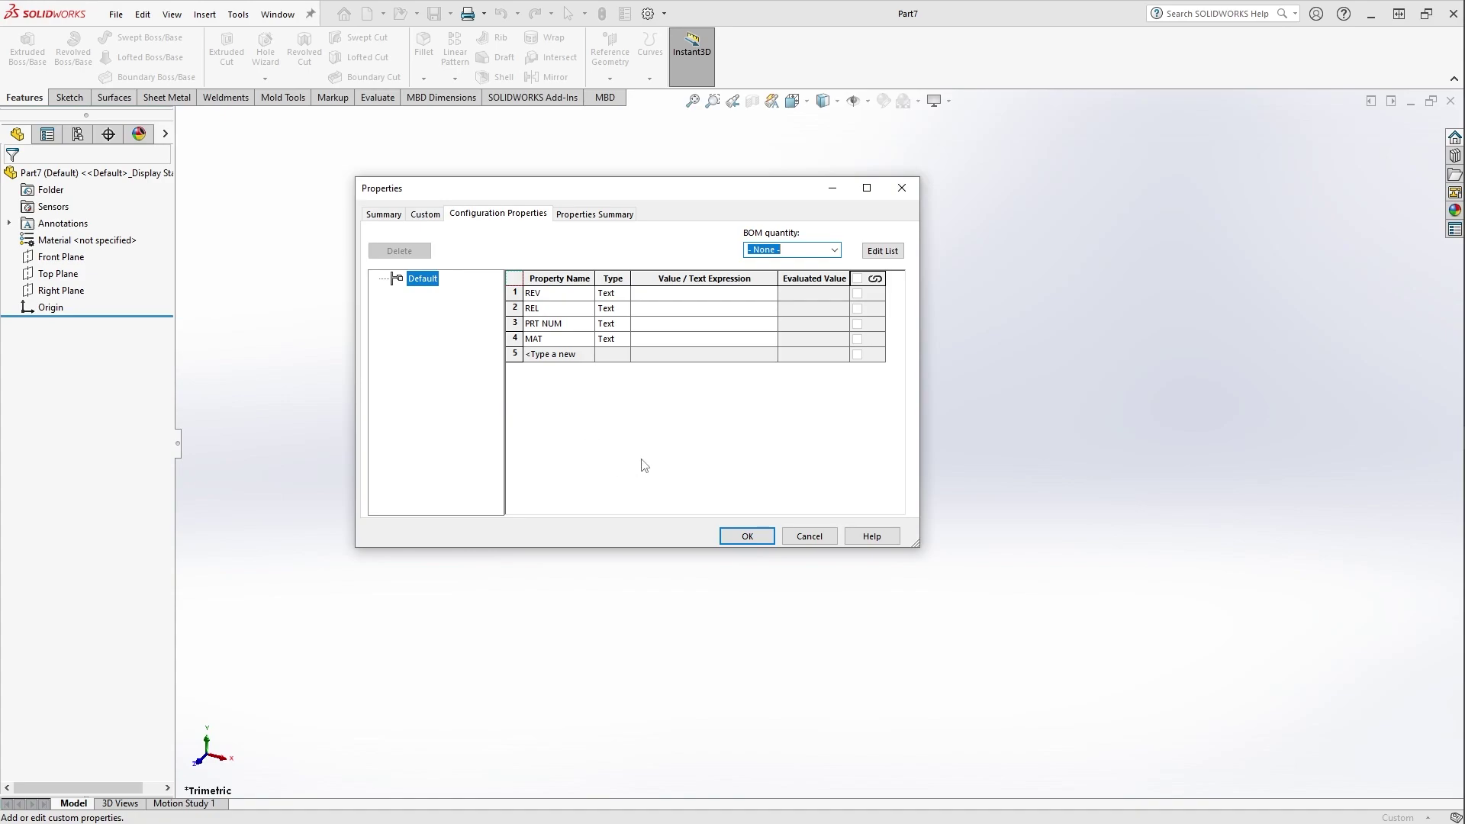
pyautogui.click(757, 535)
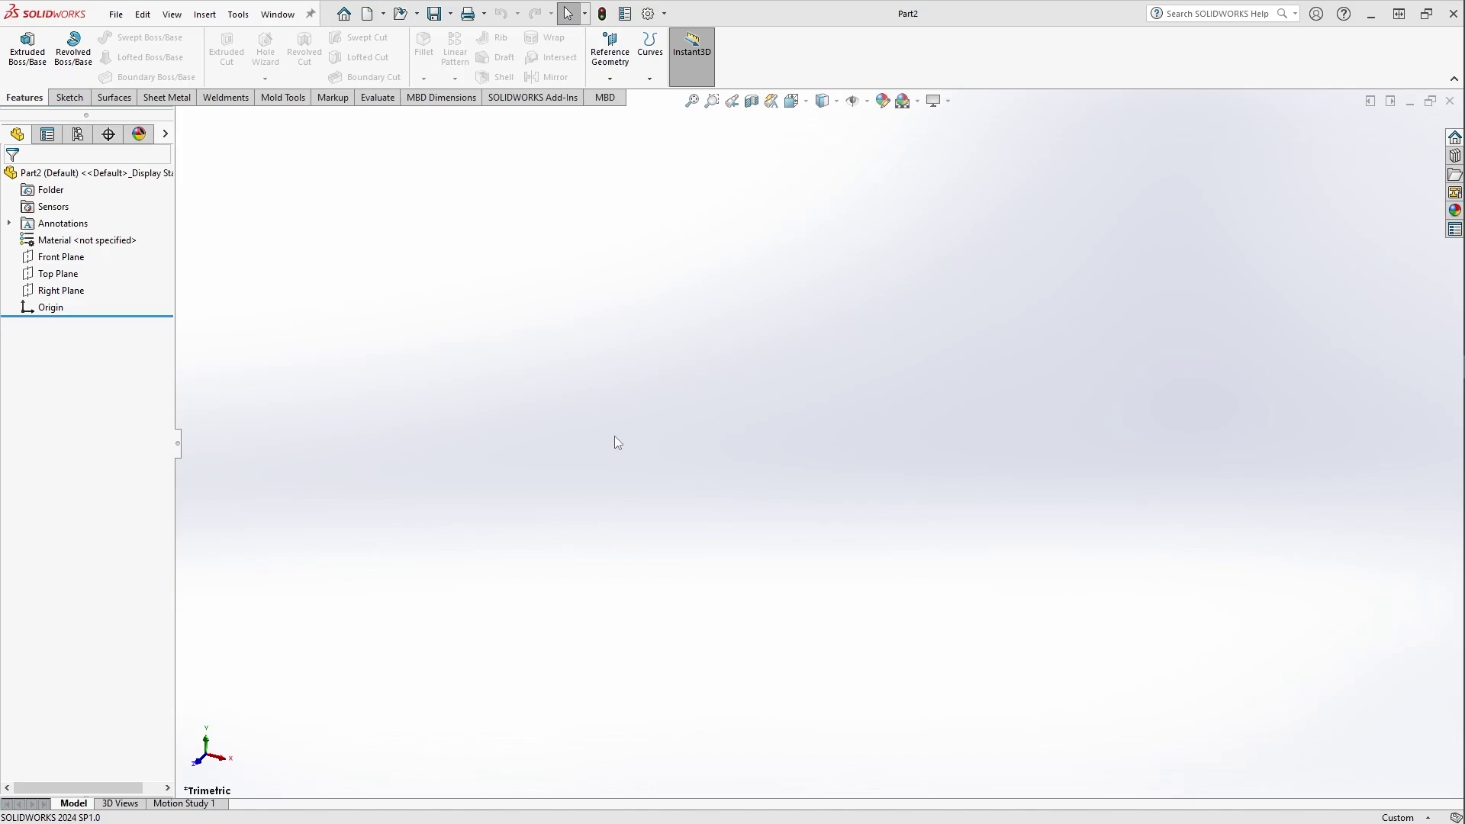
pyautogui.click(116, 14)
pyautogui.click(136, 40)
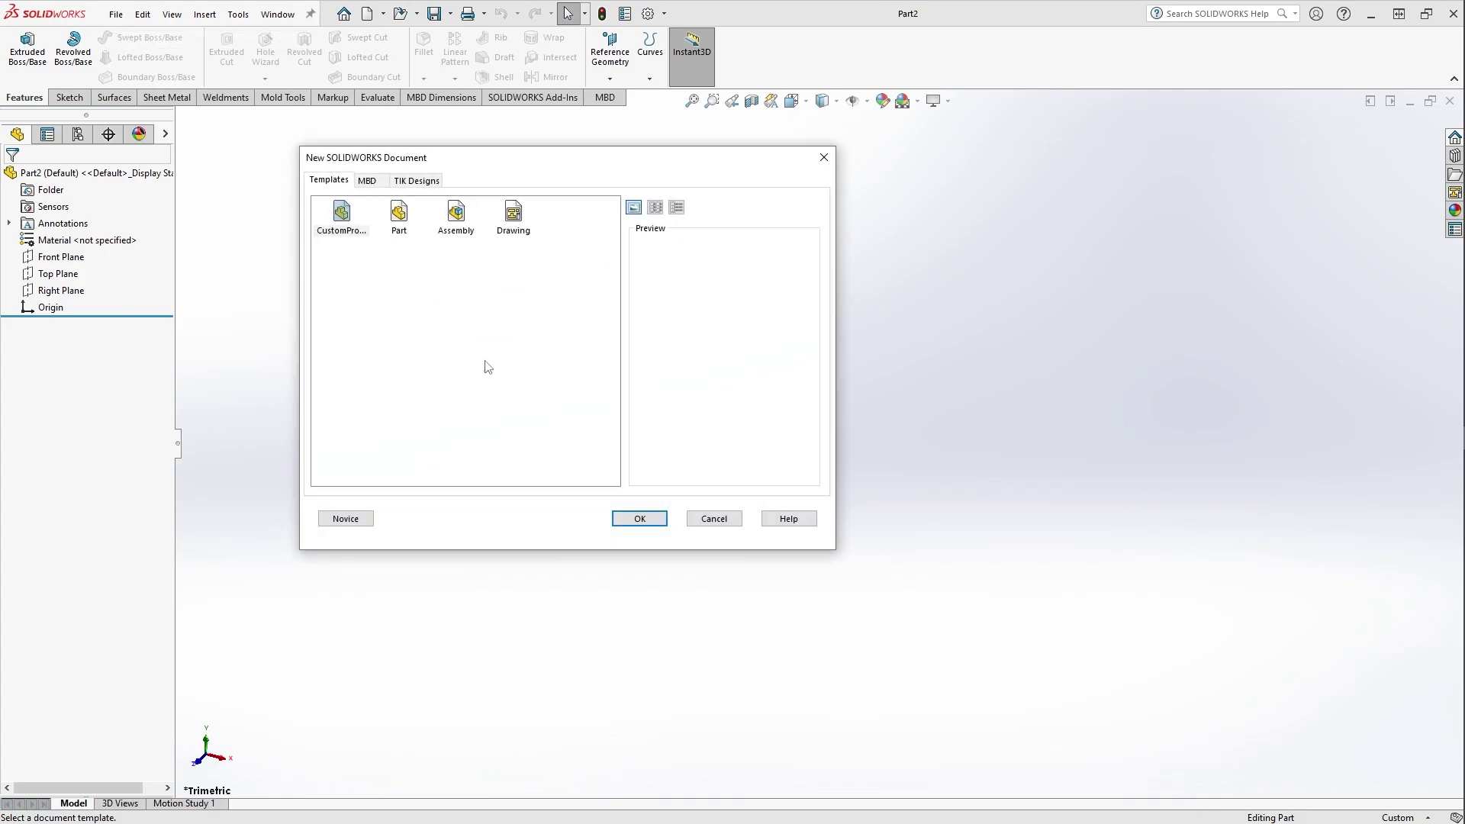
pyautogui.click(420, 183)
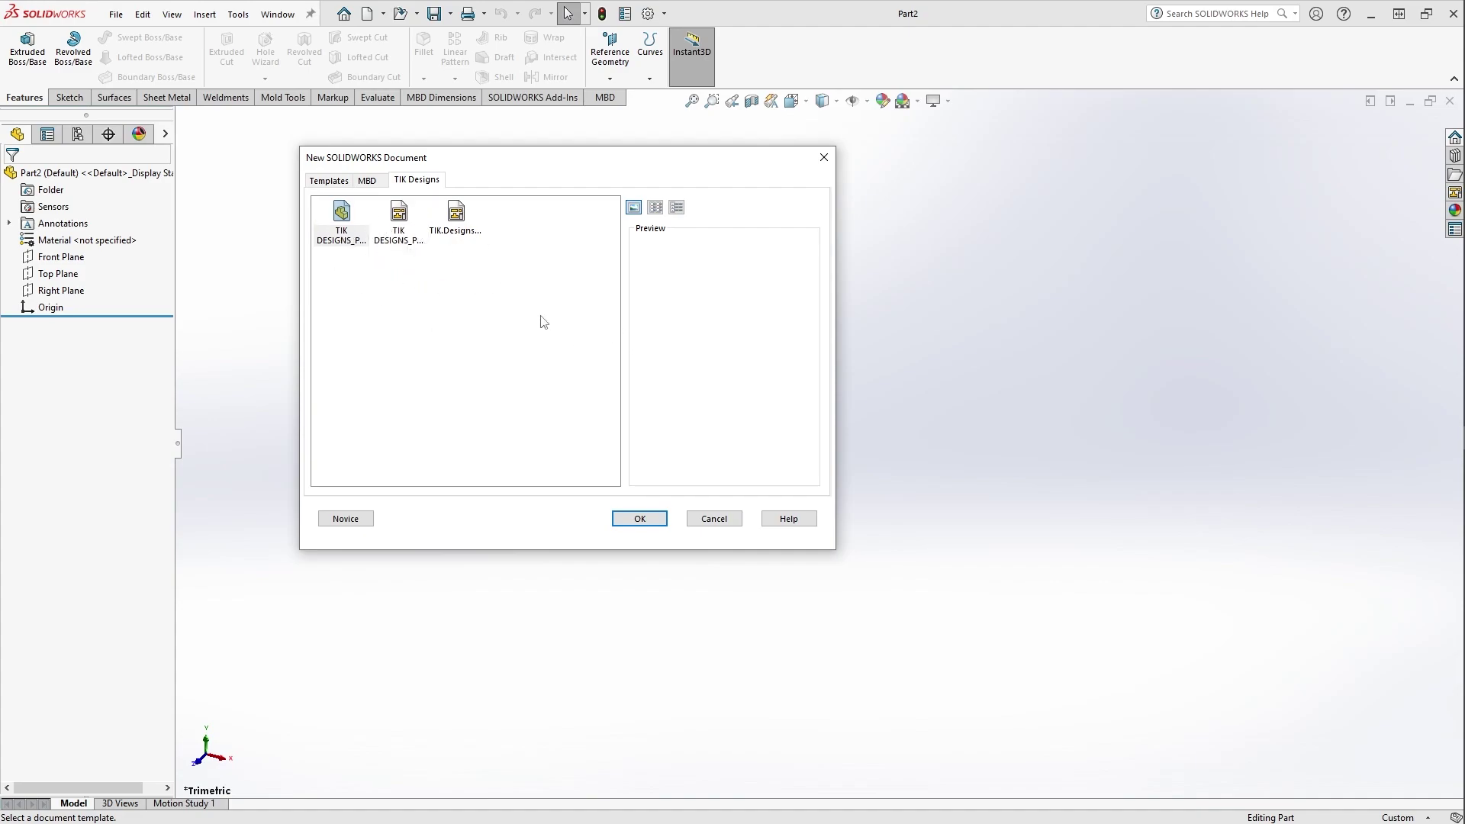
pyautogui.click(333, 183)
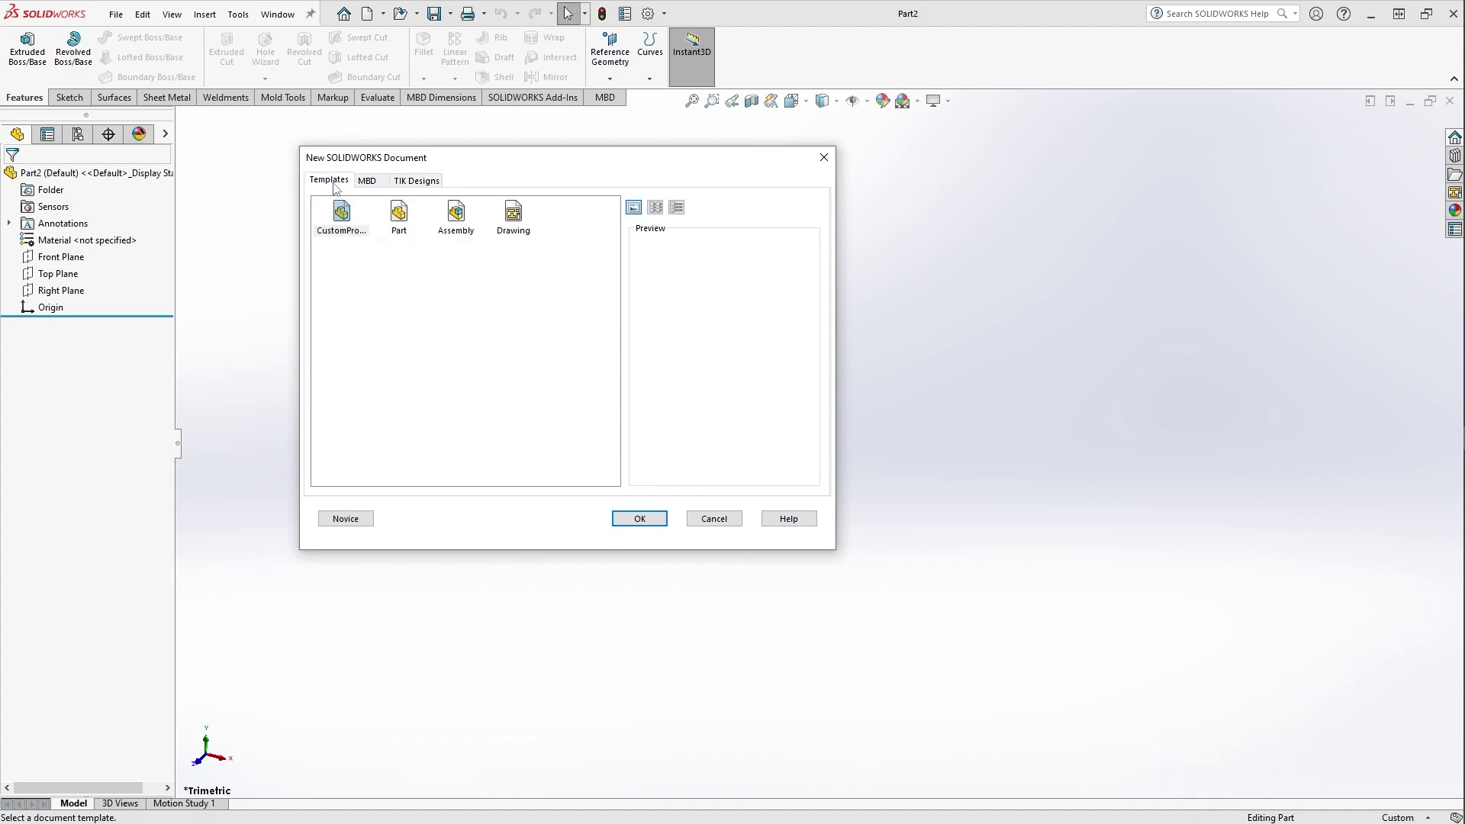
pyautogui.click(346, 223)
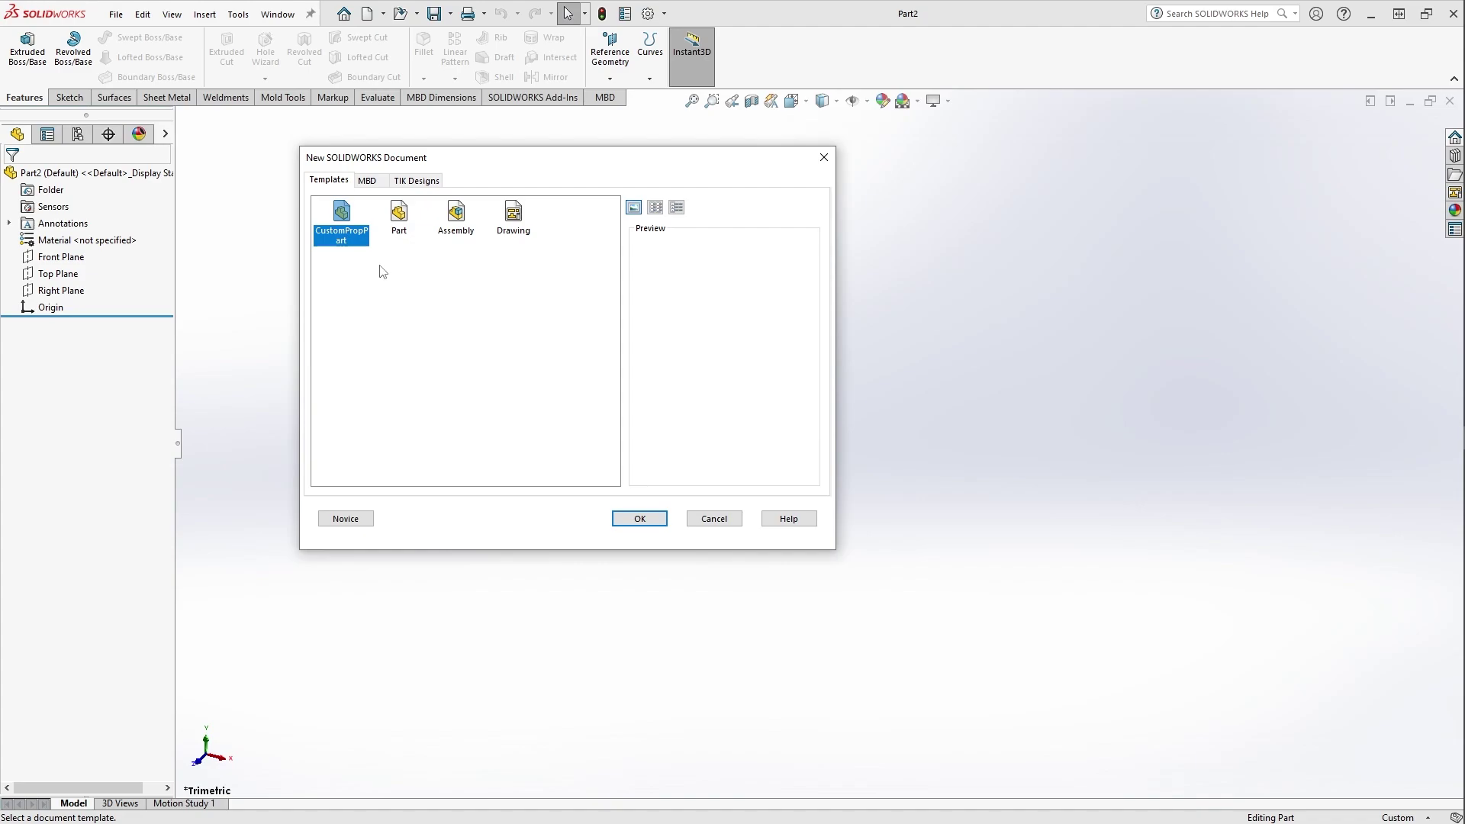
pyautogui.click(716, 520)
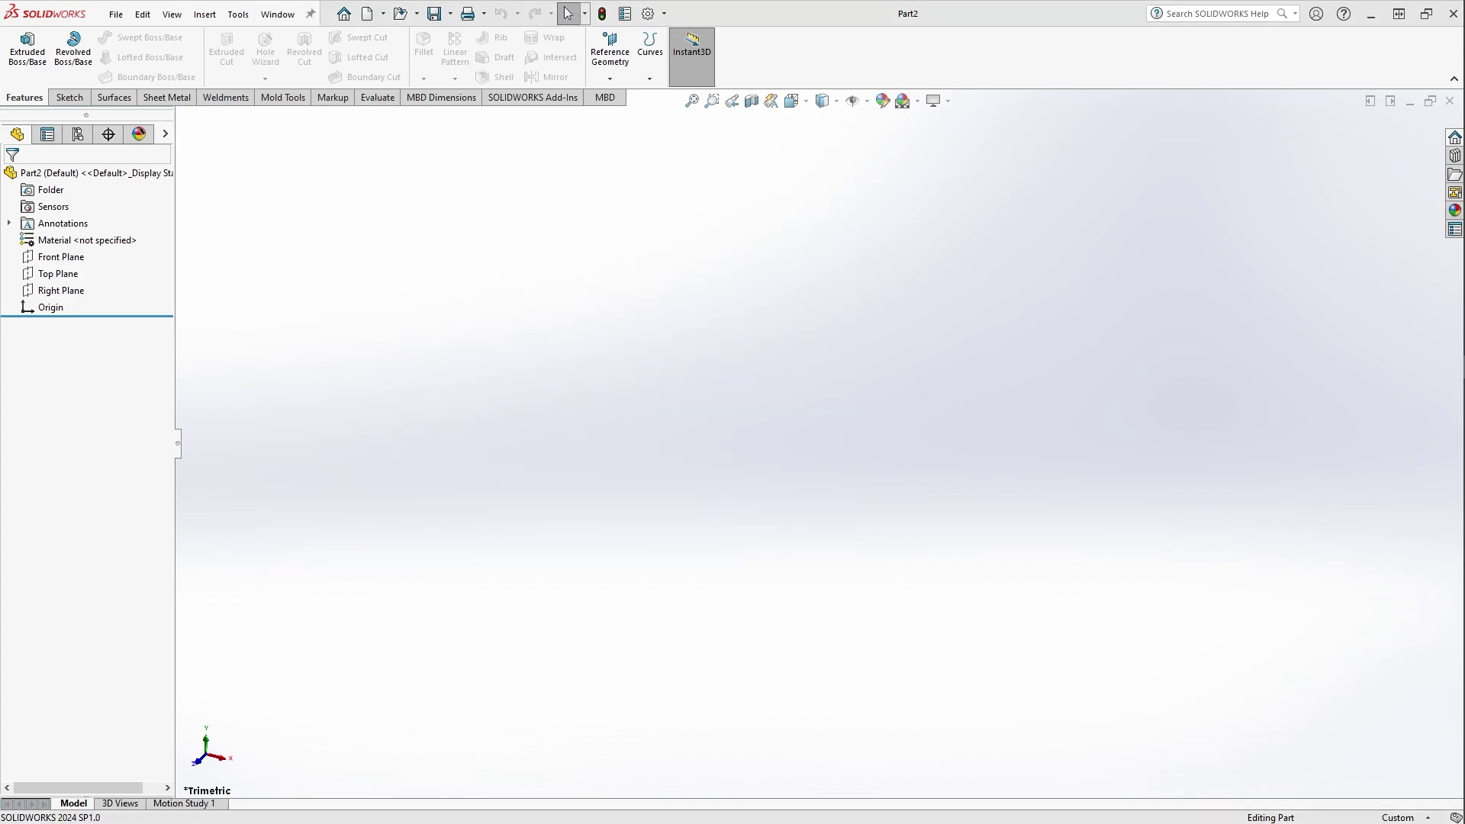
# - Open System Options at File Locations and browse the Show folders for list
pyautogui.click(664, 13)
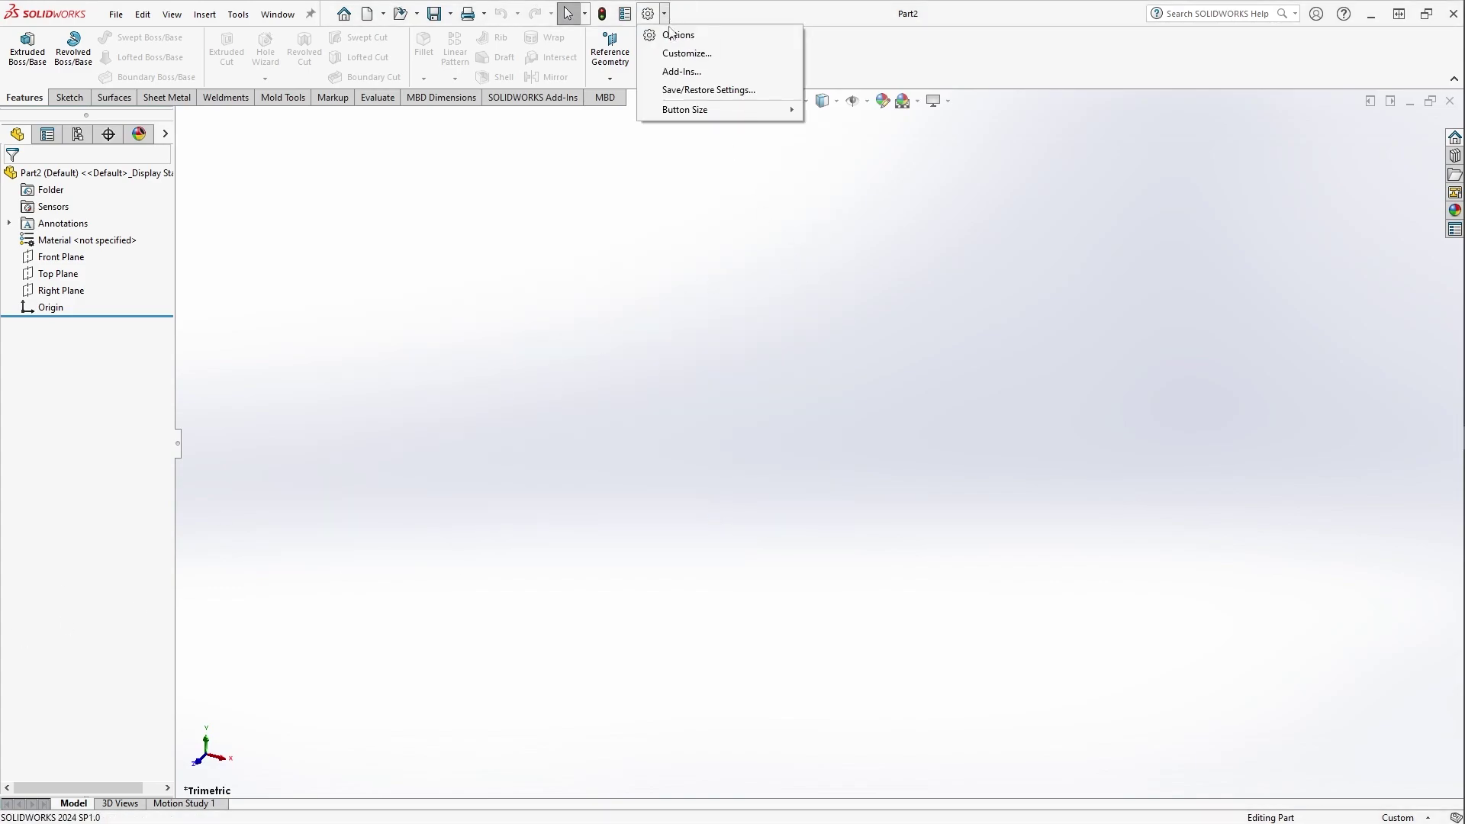
pyautogui.click(673, 33)
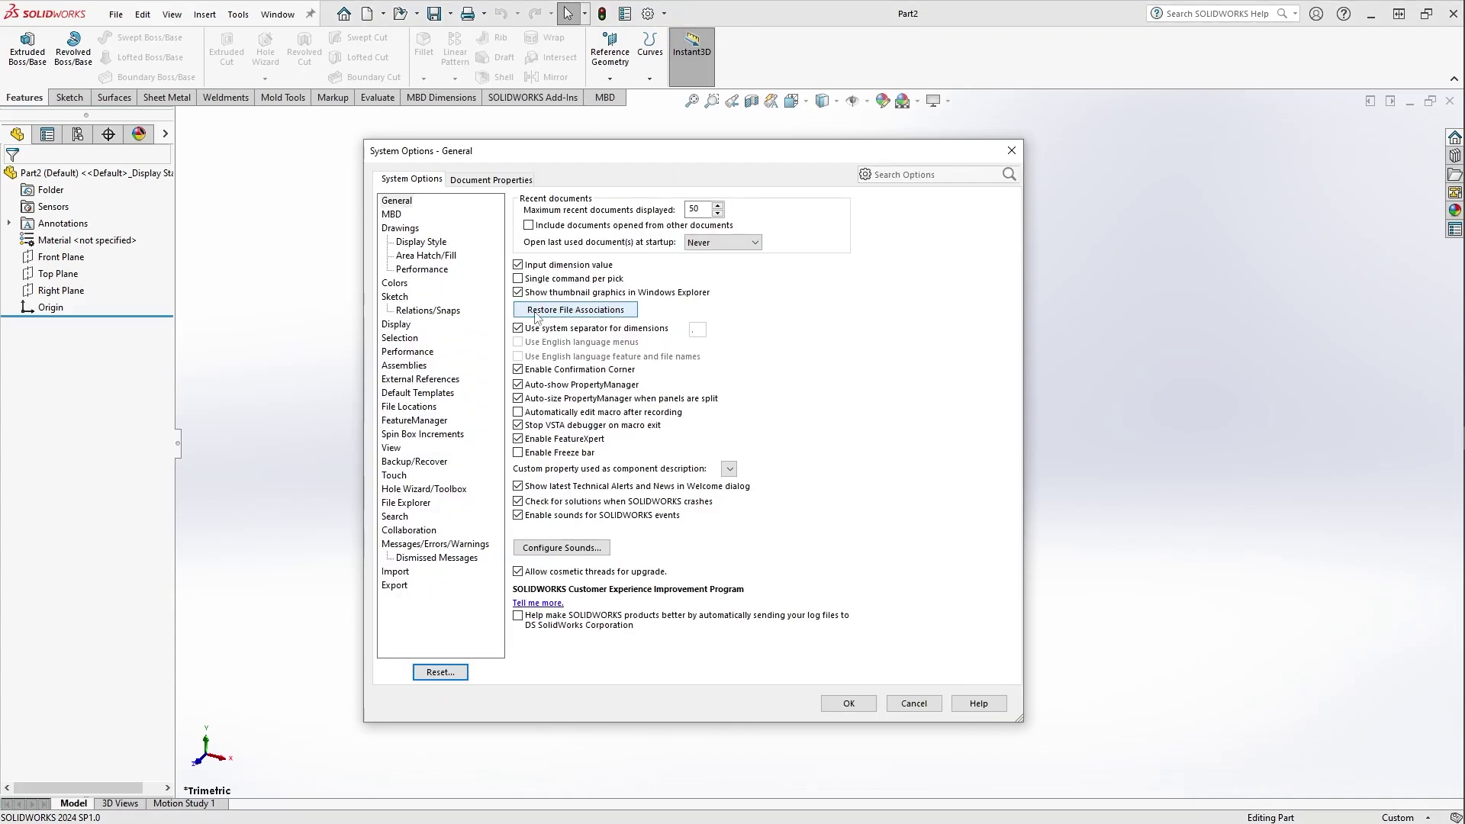
pyautogui.click(409, 407)
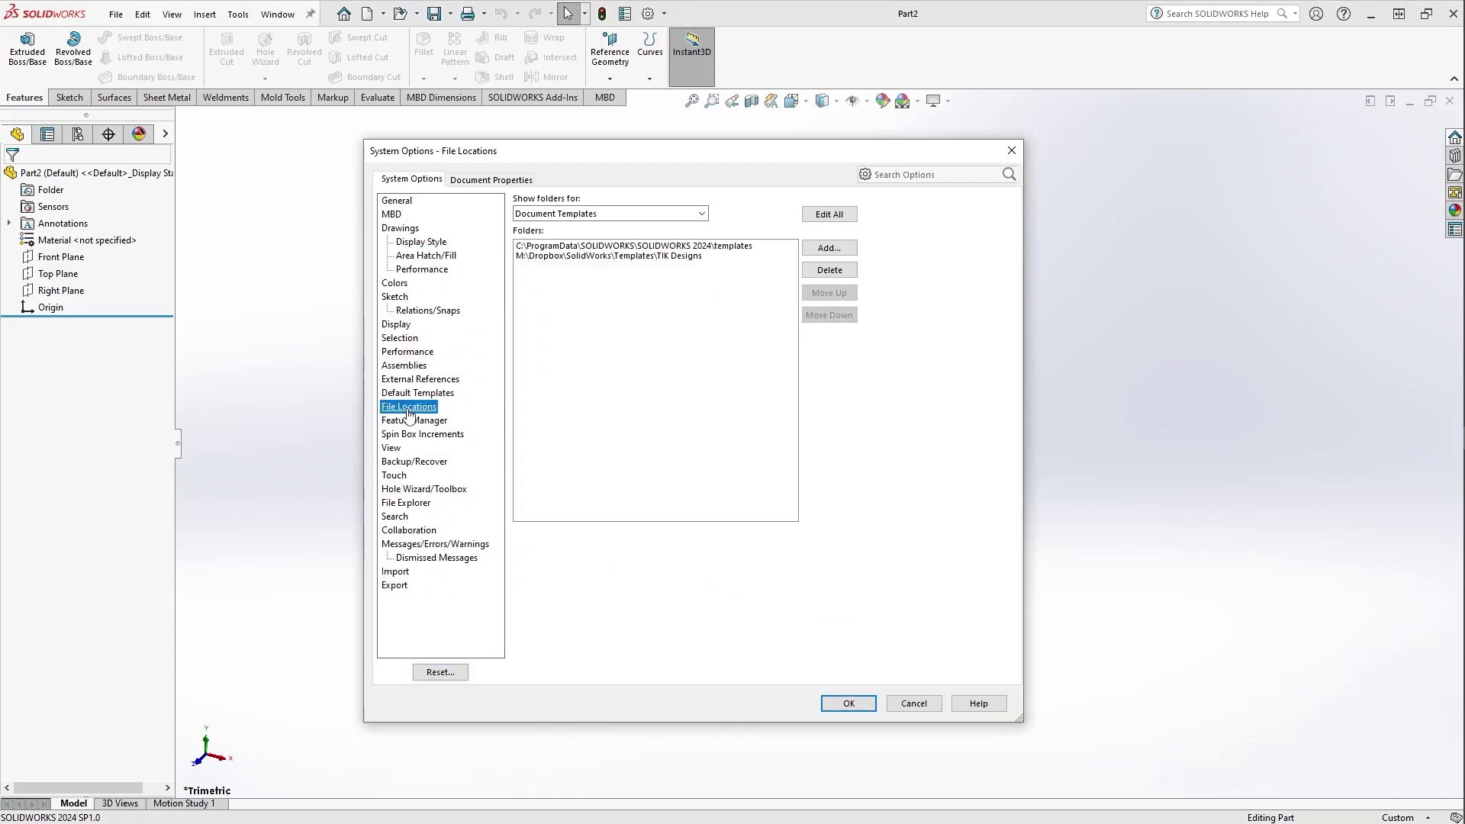
pyautogui.click(702, 215)
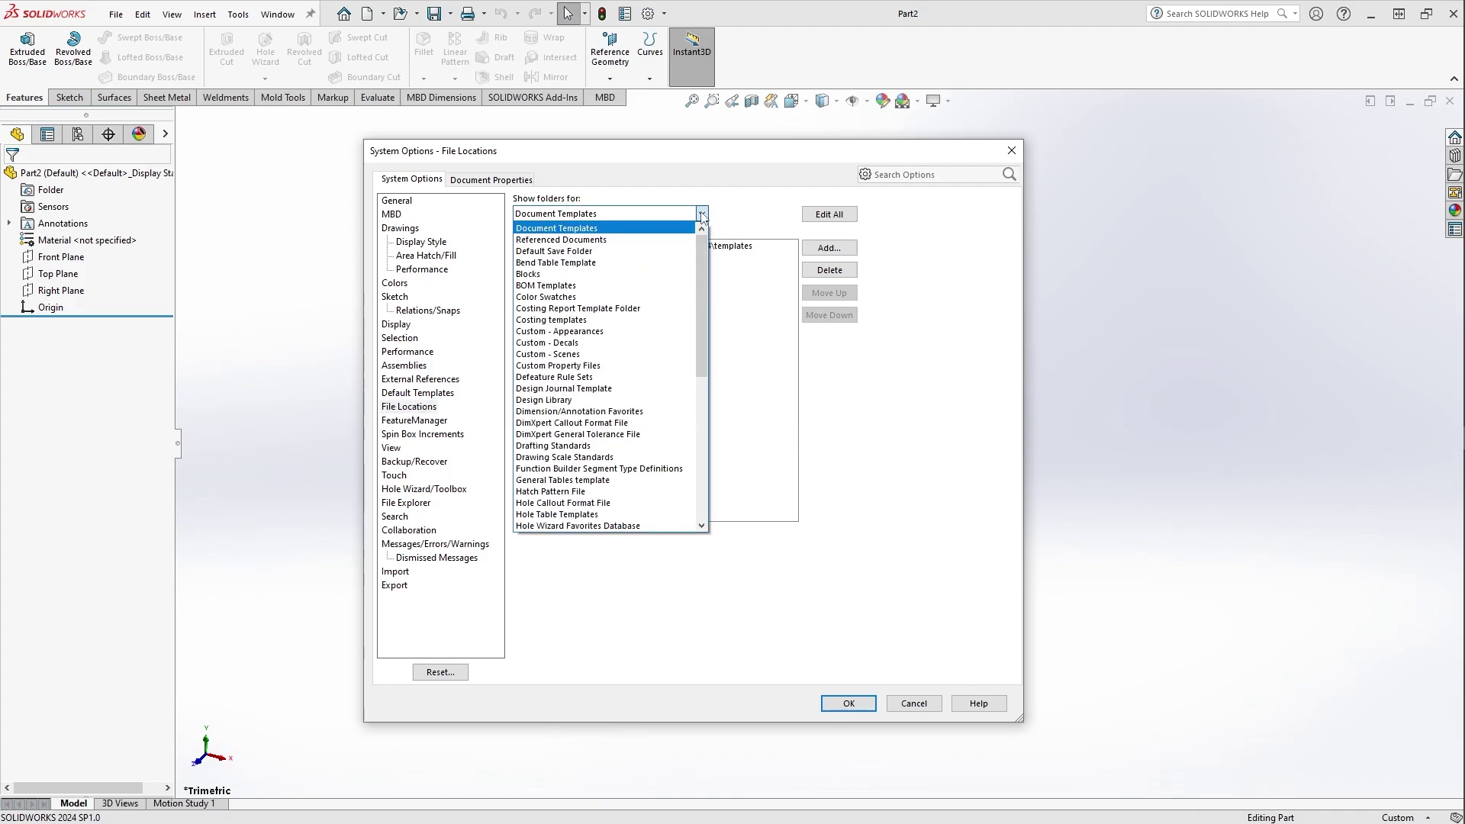
pyautogui.moveTo(702, 248); pyautogui.dragTo(708, 413)
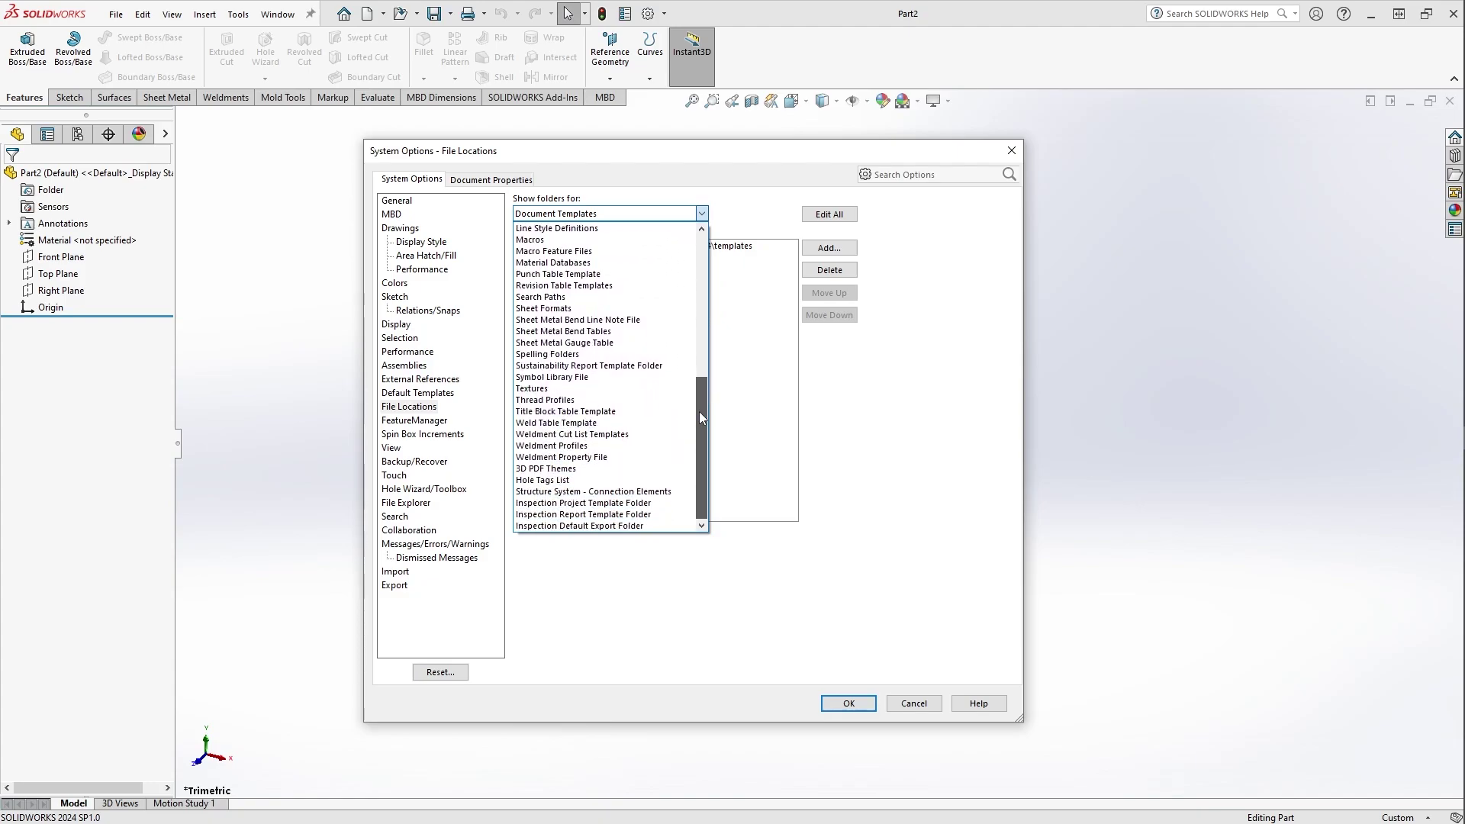
pyautogui.moveTo(699, 410); pyautogui.dragTo(712, 239)
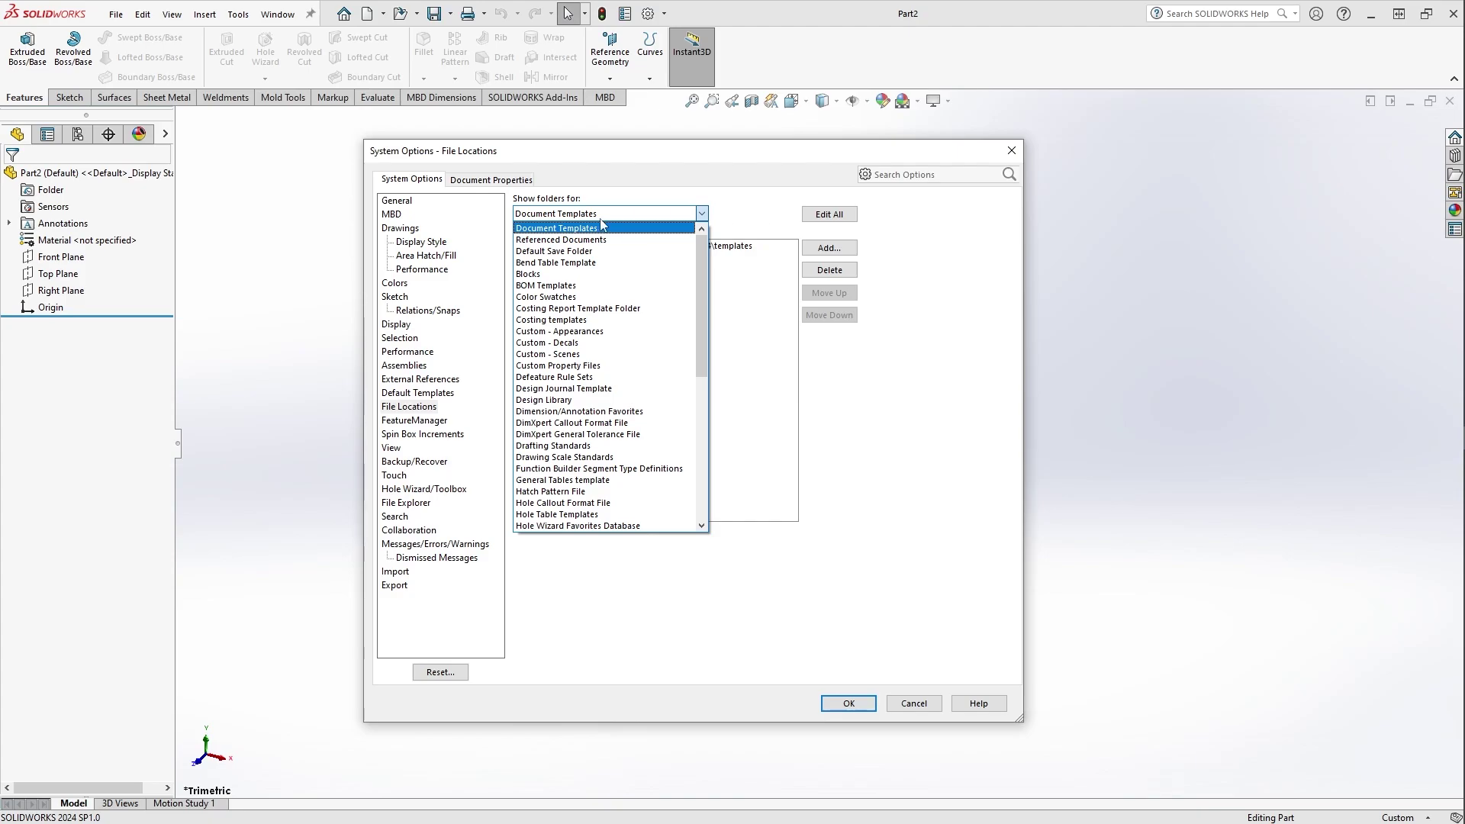
# - Keep Document Templates as the folder type and select the listed SOLIDWORKS and TIK Designs template paths
pyautogui.click(563, 231)
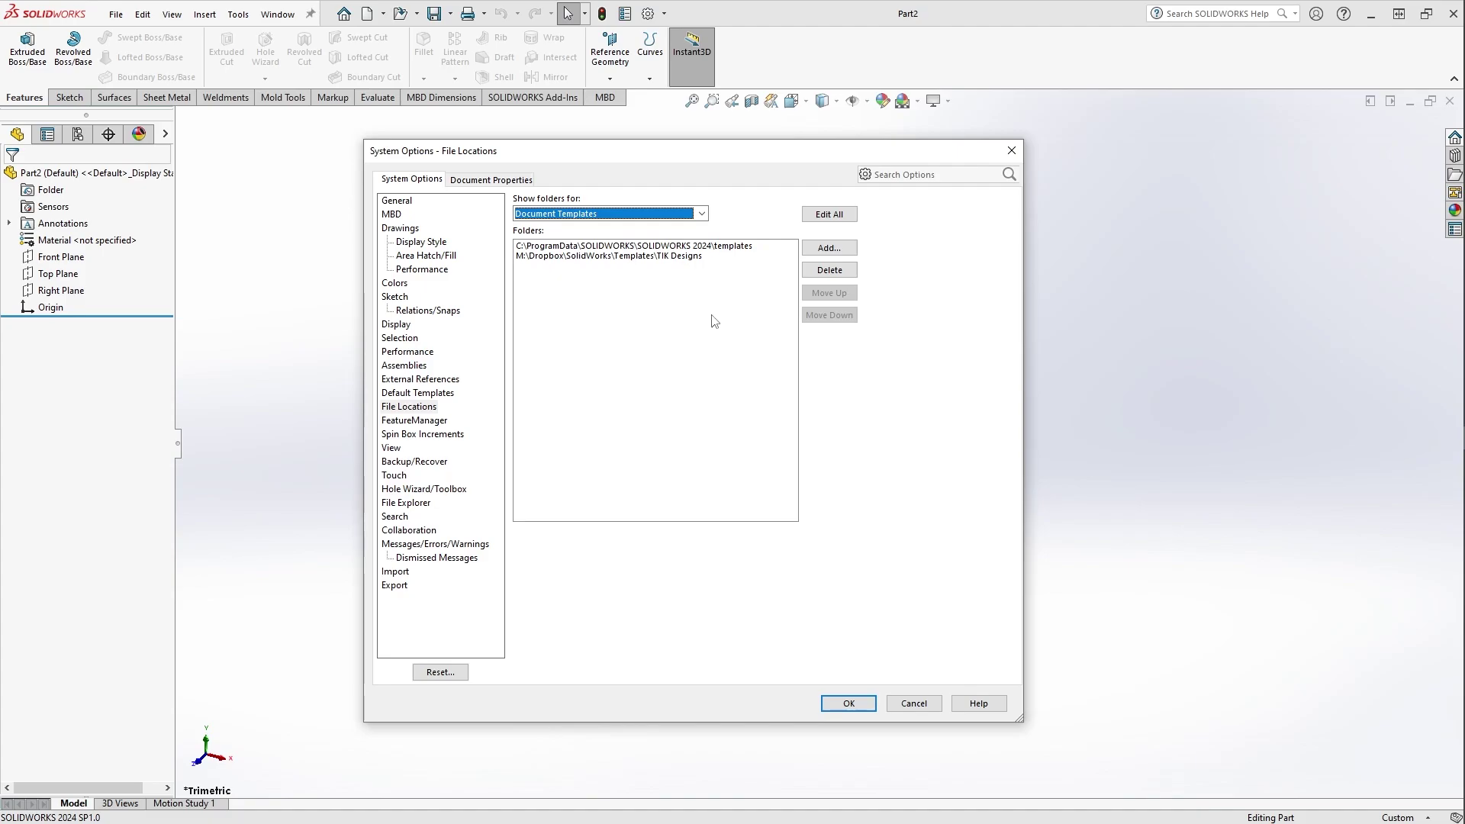
pyautogui.click(710, 247)
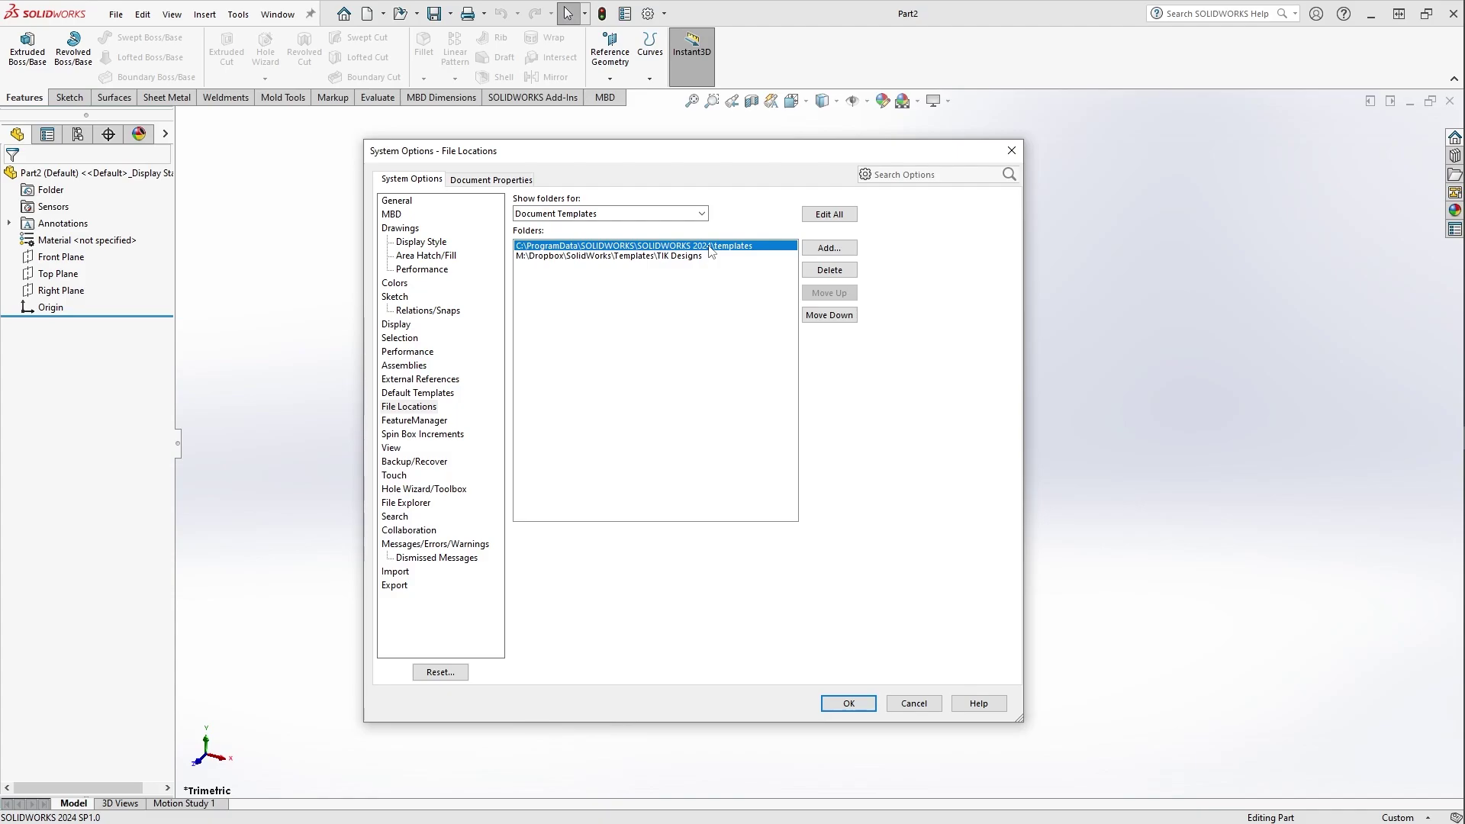
pyautogui.click(636, 257)
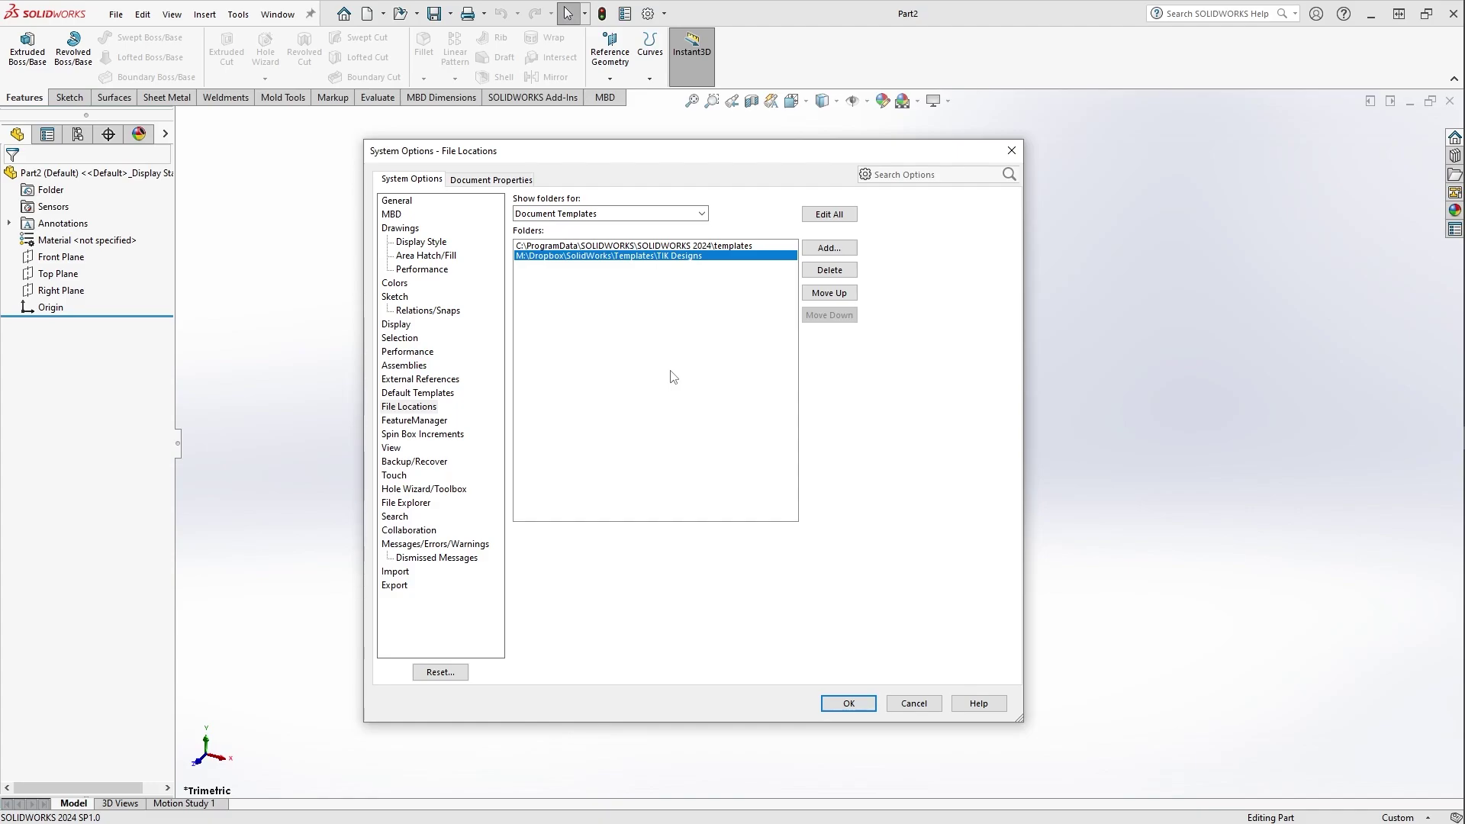
pyautogui.click(734, 247)
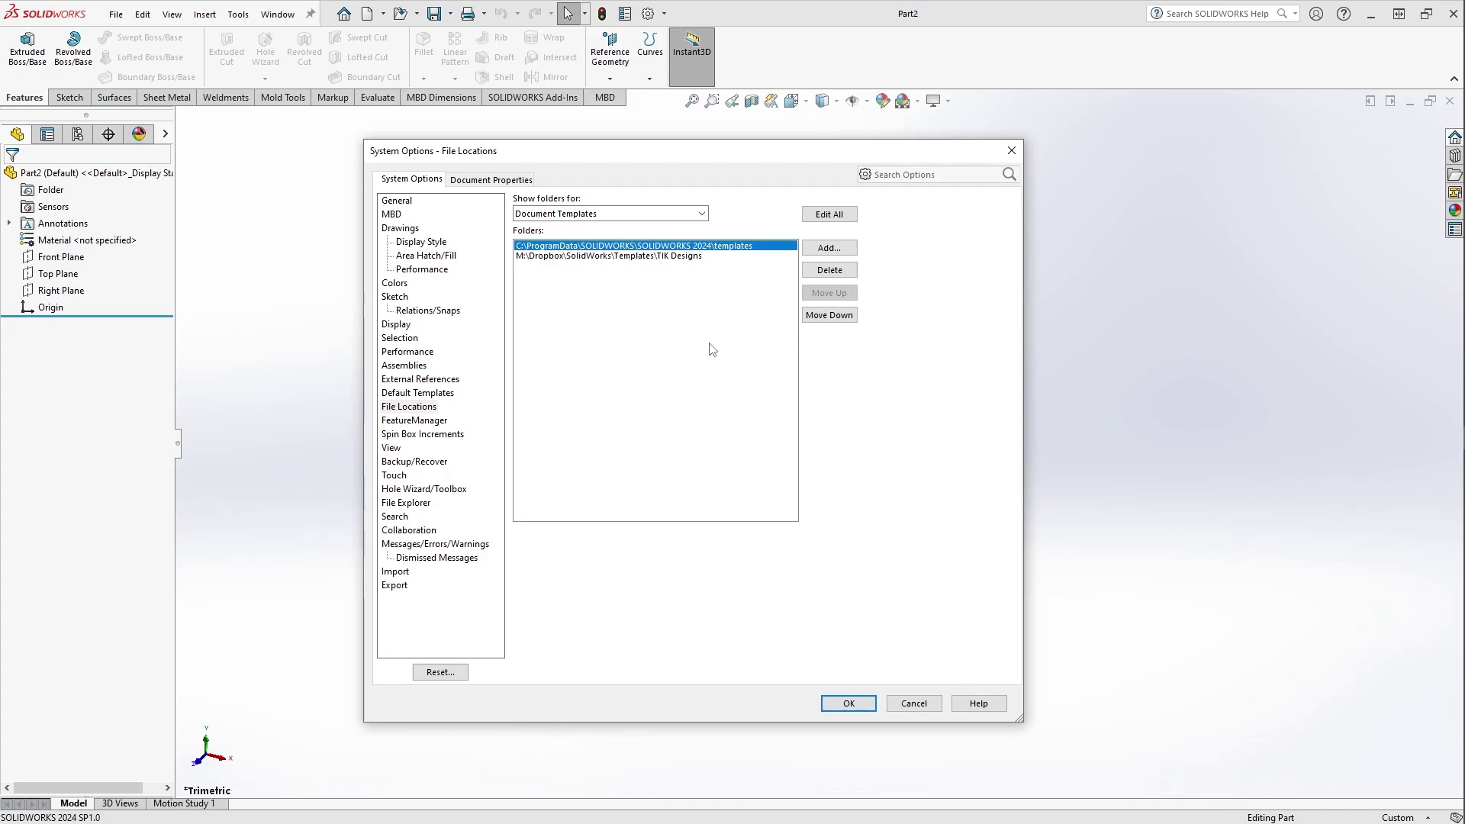
# - Add the Dropbox Do Me A Solid folder to the Document Templates locations and accept
pyautogui.click(814, 254)
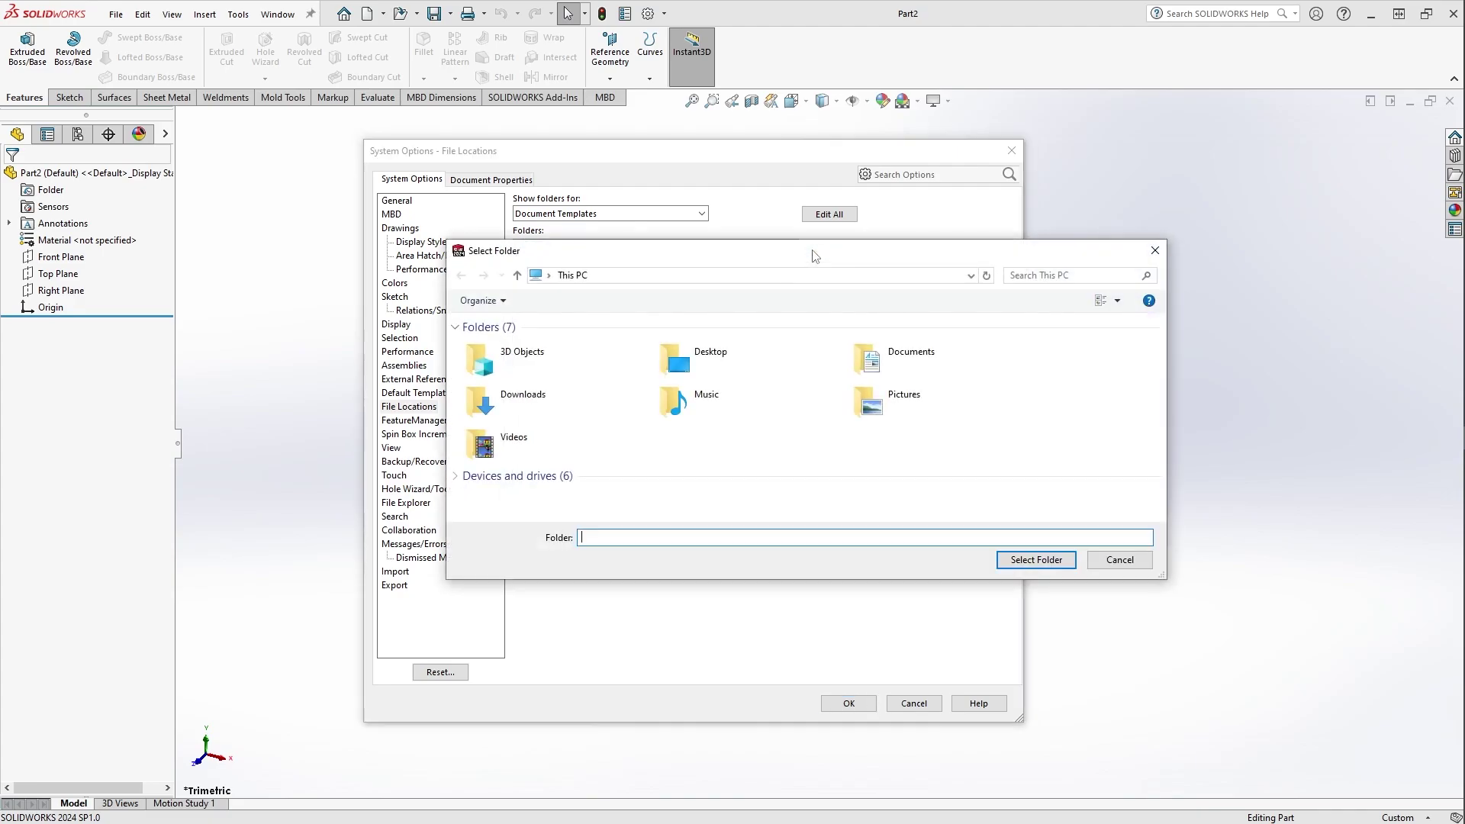
pyautogui.doubleClick(907, 462)
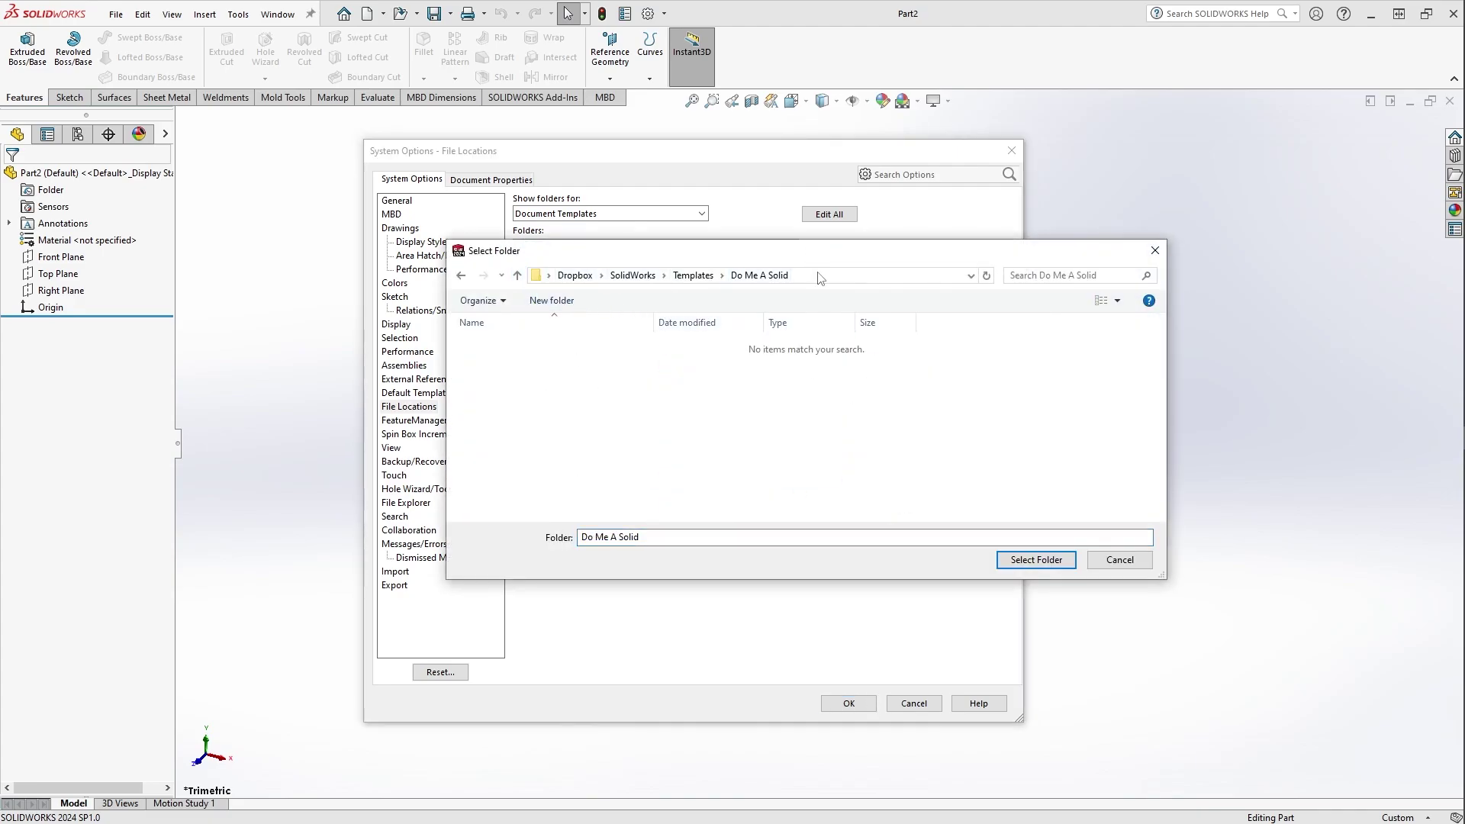
pyautogui.click(1035, 560)
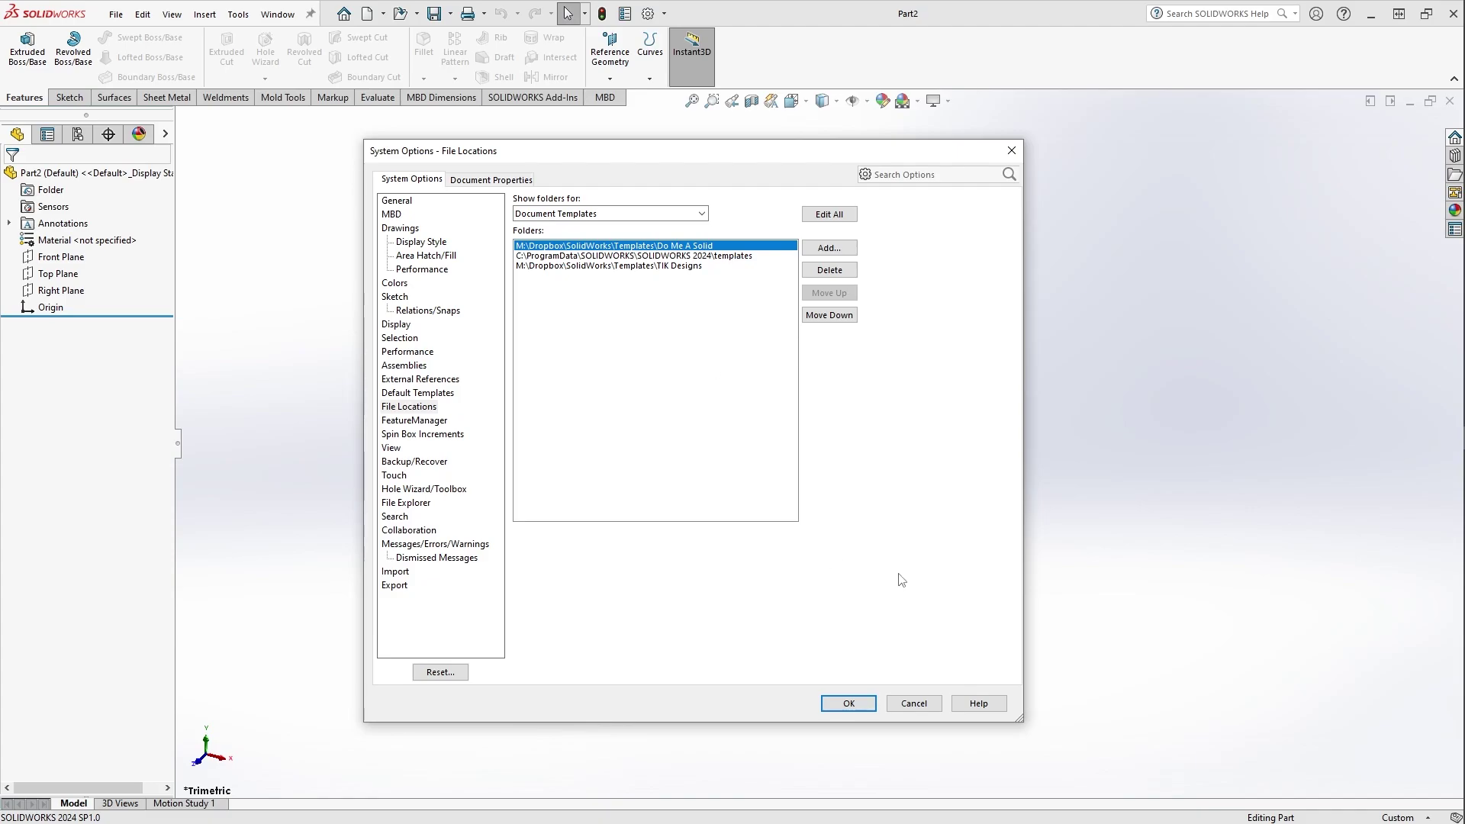
pyautogui.click(849, 704)
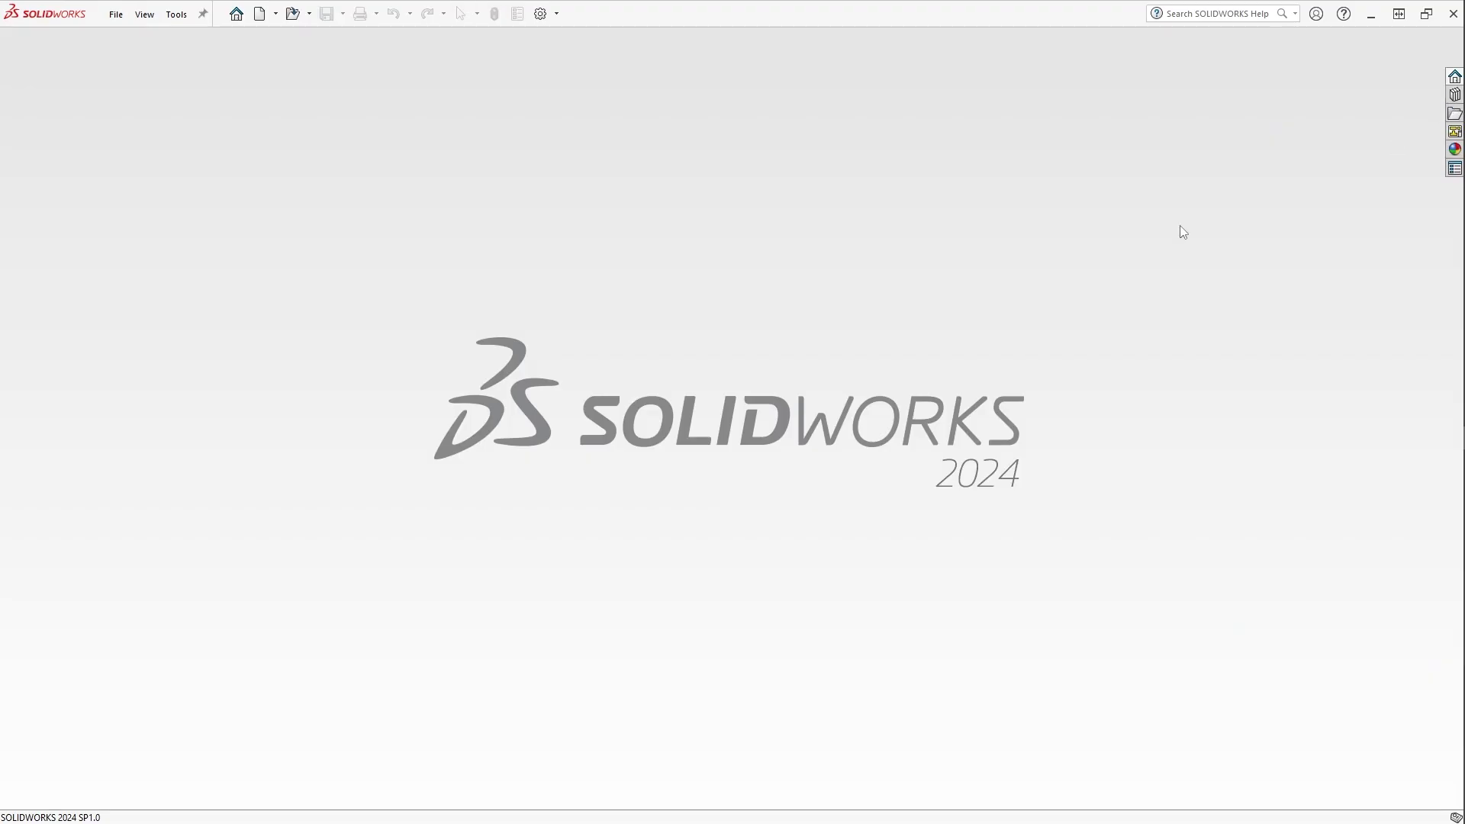
# - Browse the Do Me A Solid, TIK Designs and MBD tabs, then create Part3 from CustomPropPart
pyautogui.click(117, 23)
pyautogui.click(140, 40)
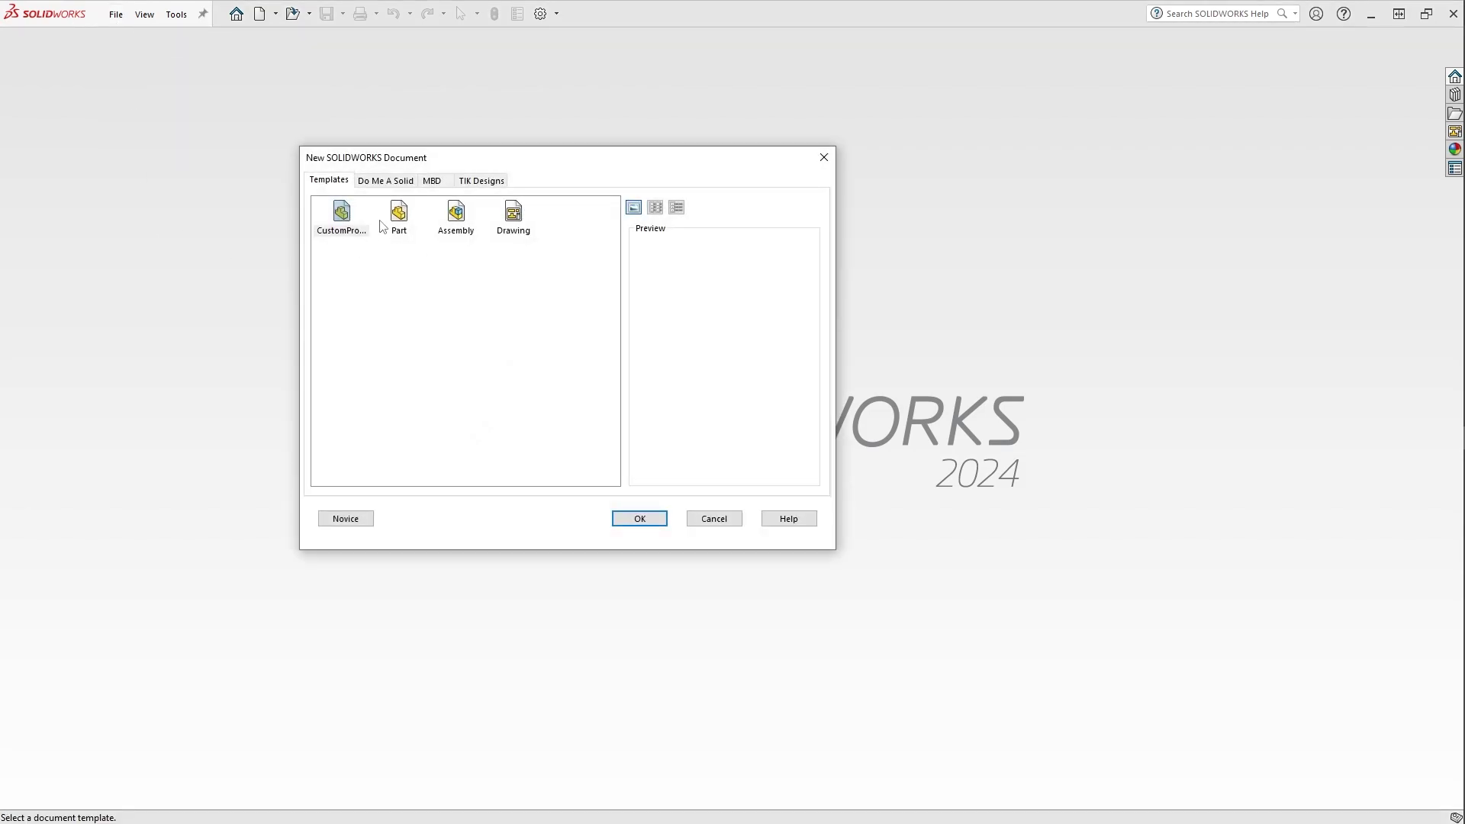
pyautogui.click(385, 184)
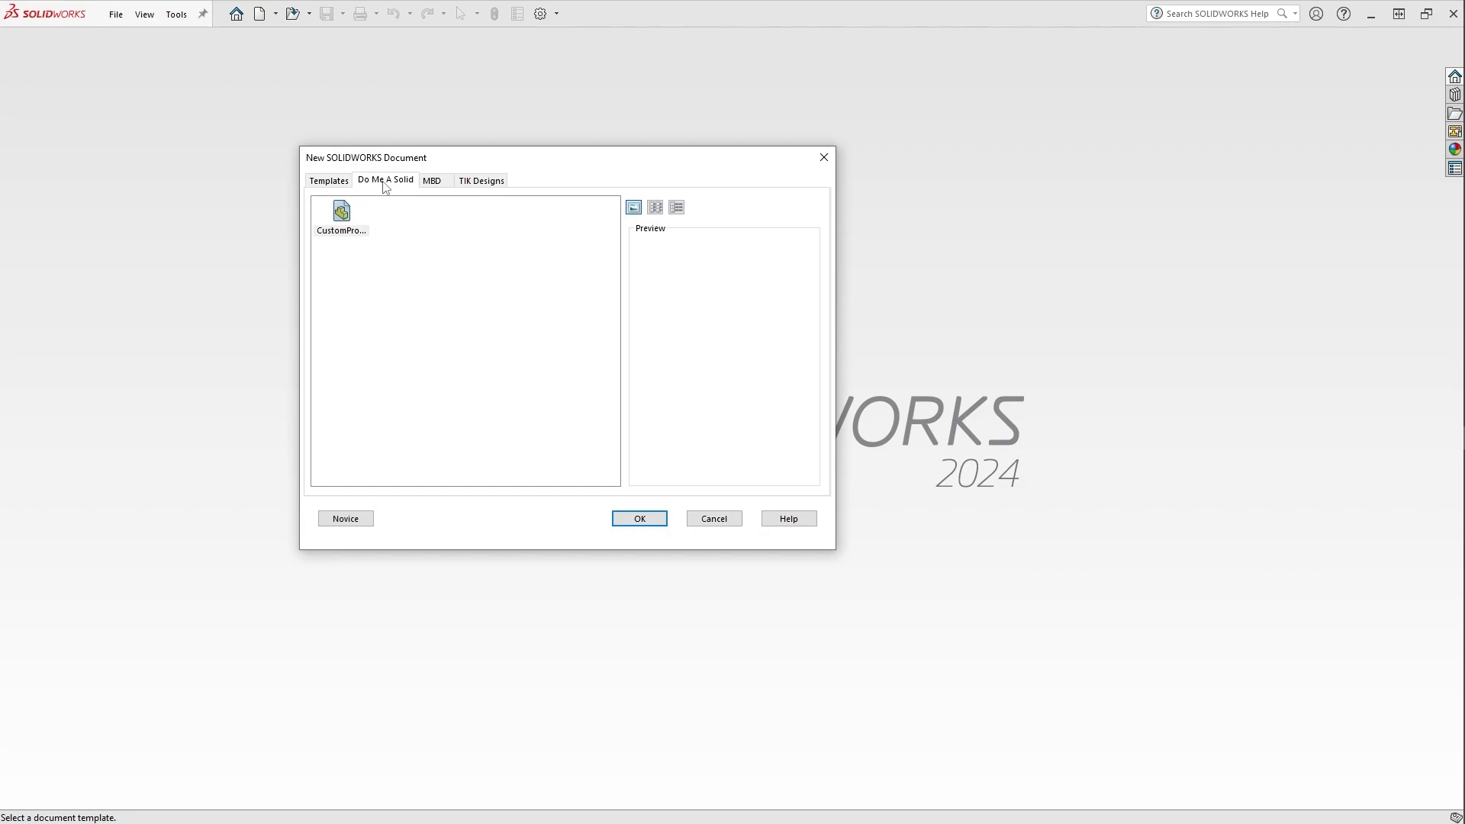
pyautogui.click(483, 182)
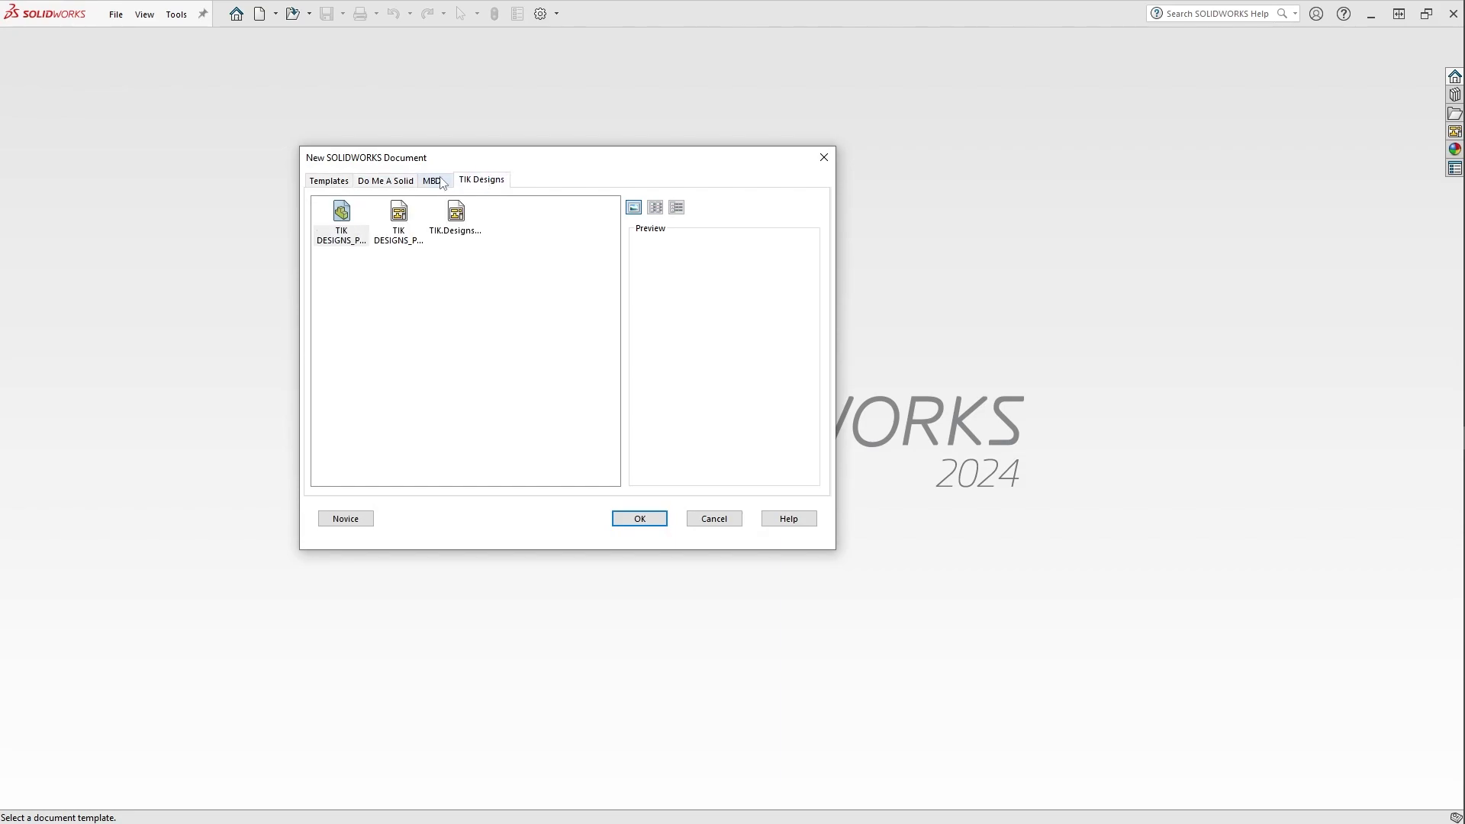
pyautogui.click(432, 180)
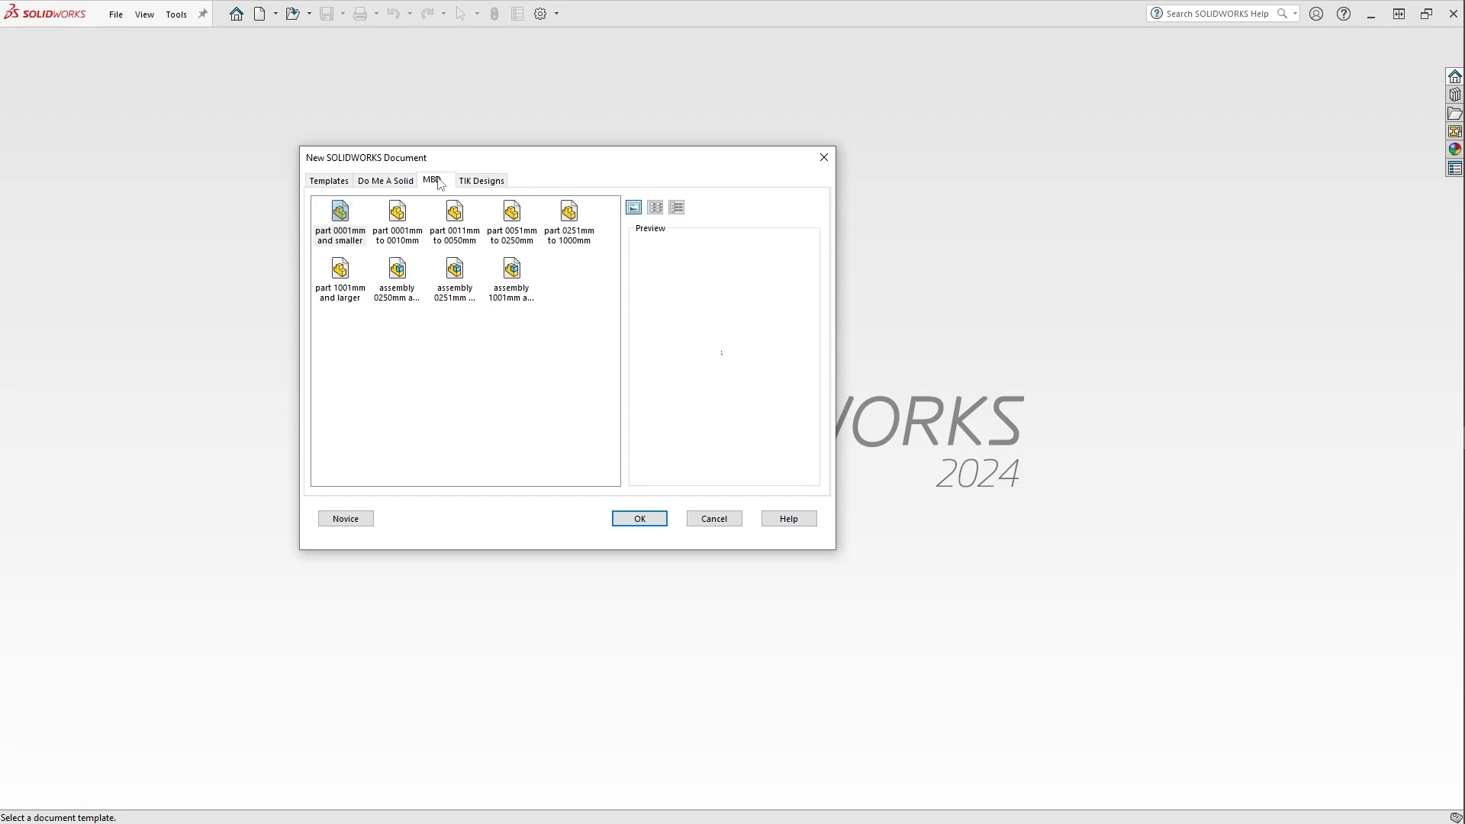
pyautogui.click(398, 183)
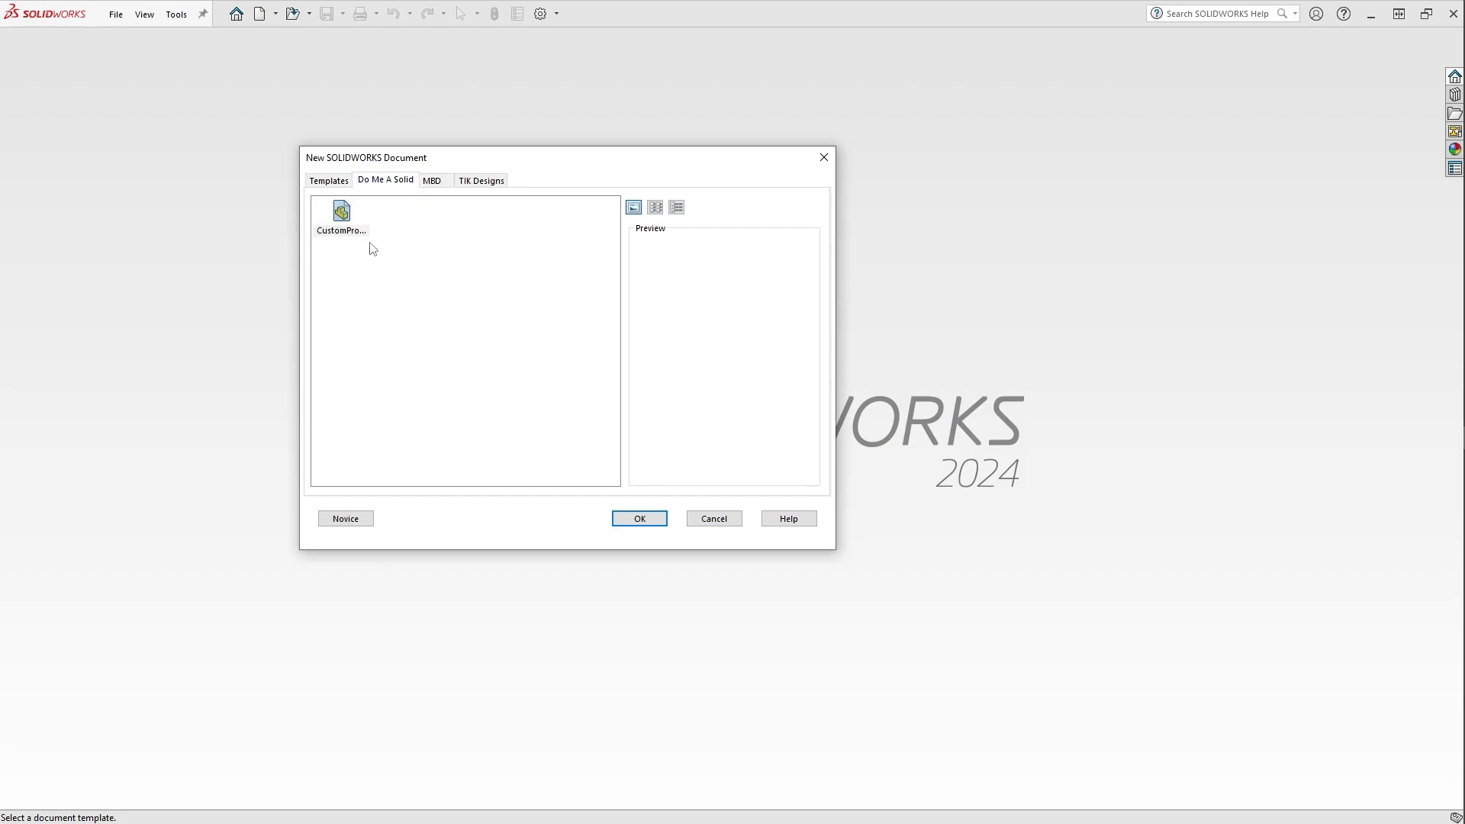
pyautogui.doubleClick(343, 227)
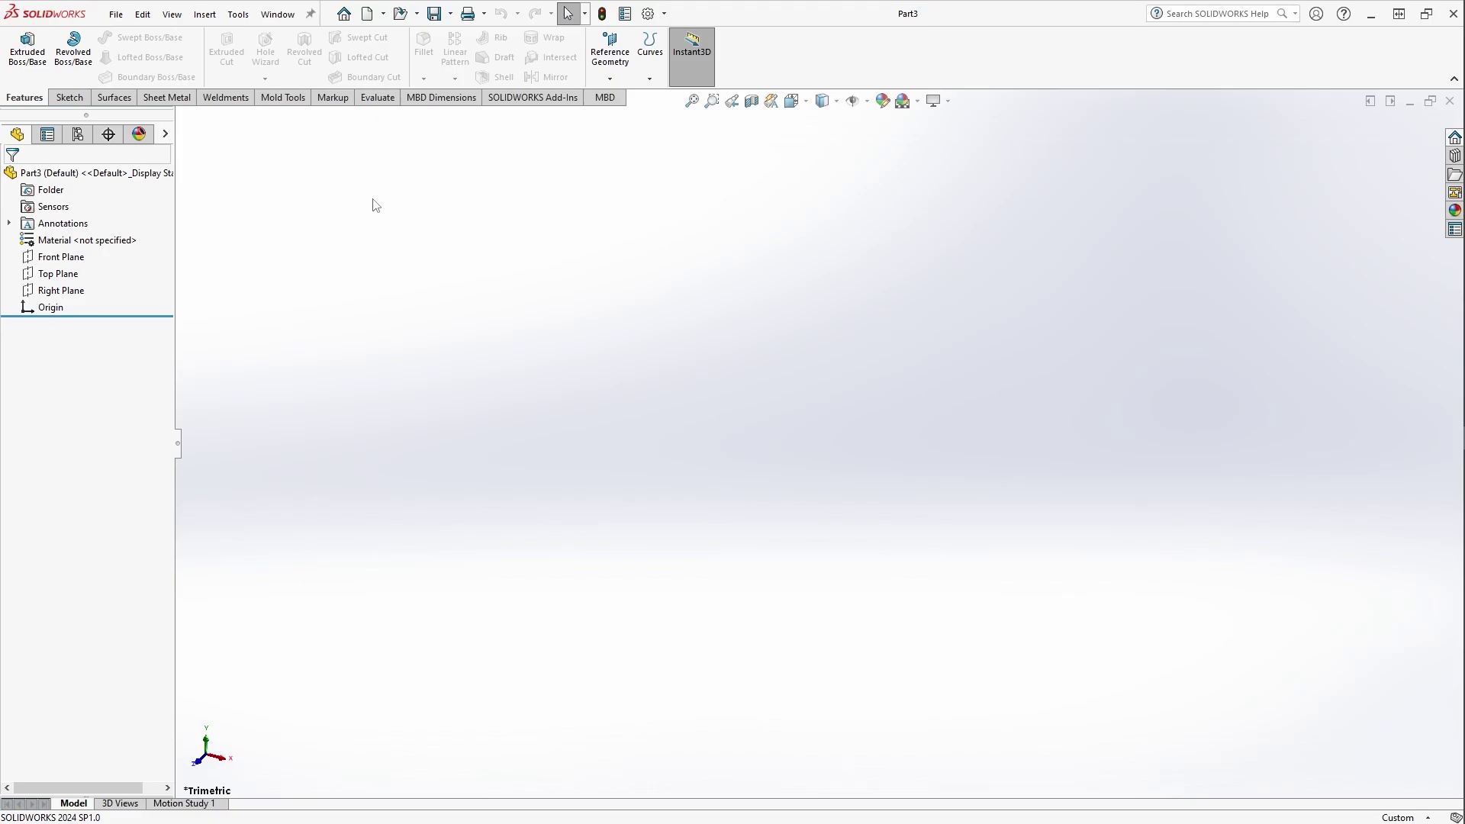
# - Open Part3's File Properties to view its REV, REL, PRT NUM and MAT configuration properties
pyautogui.click(116, 15)
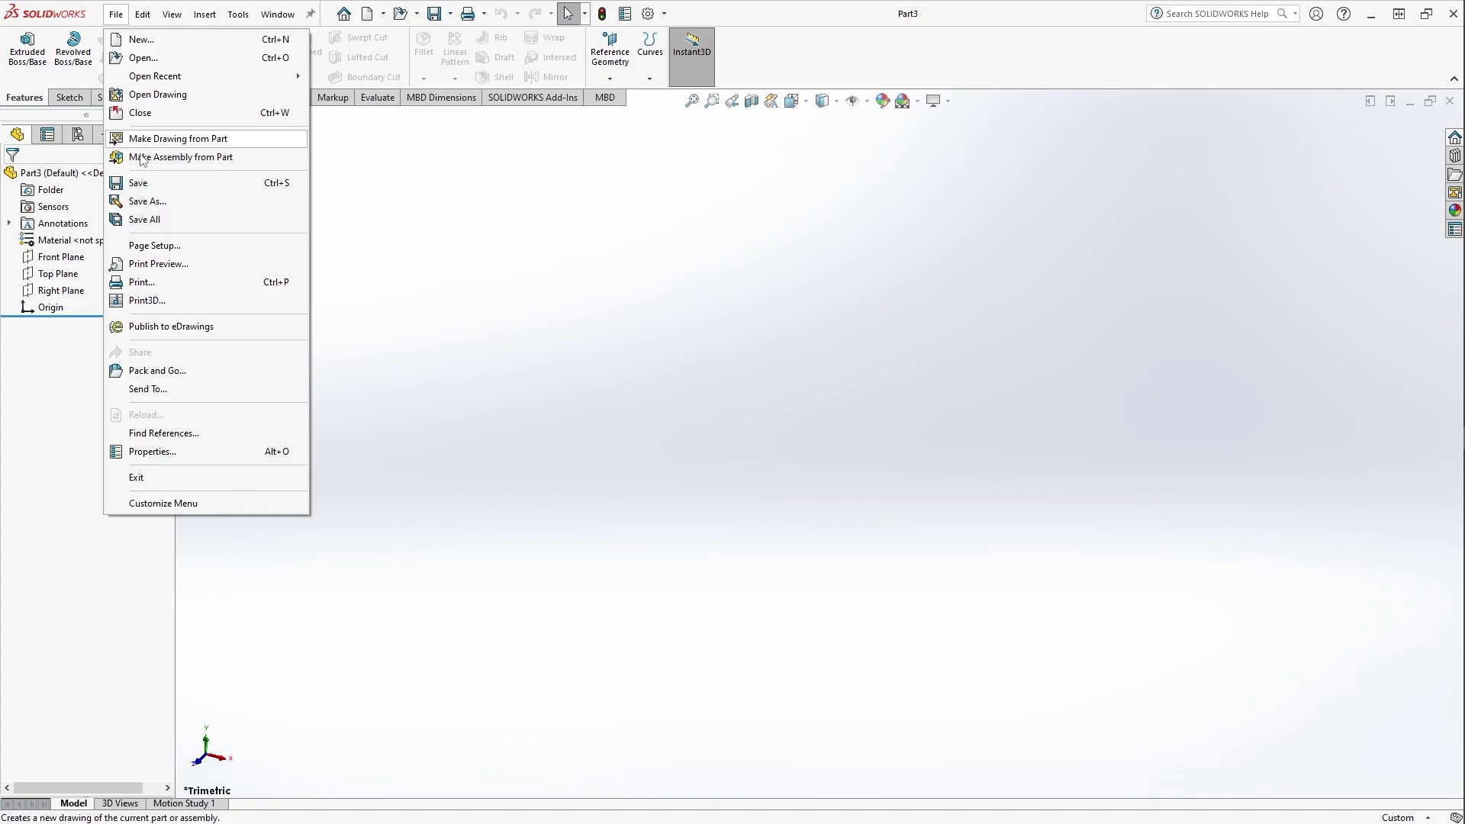
pyautogui.click(203, 456)
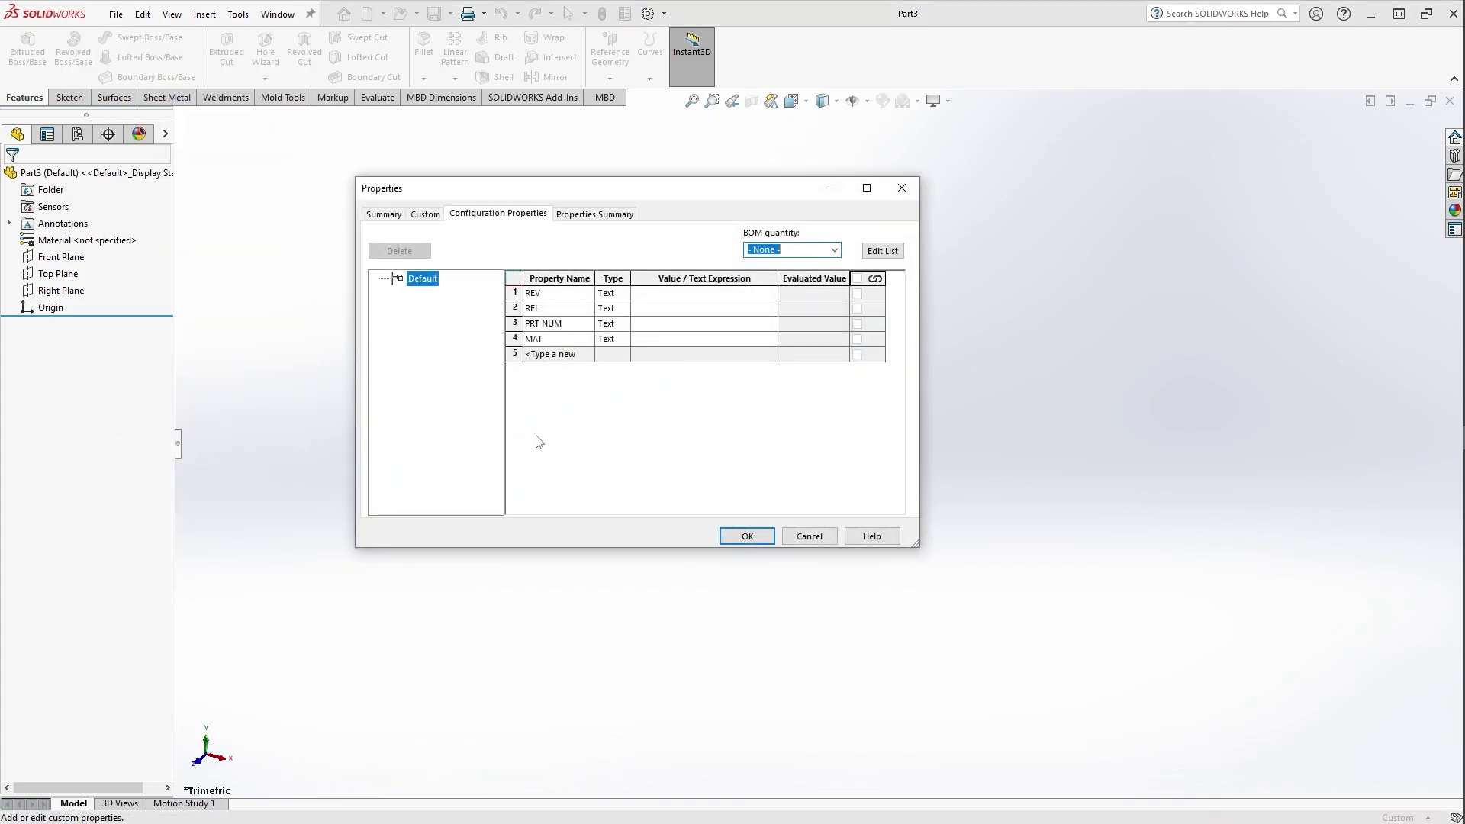